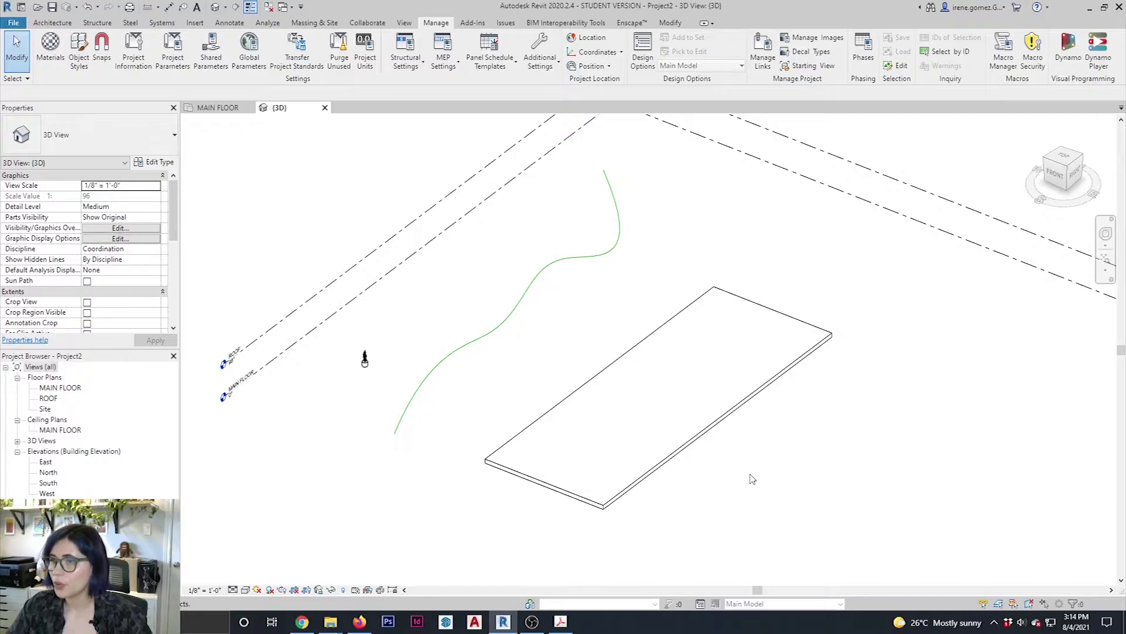
# Step: Select the plant figure, green spline and floor slab in turn, then clear the selection
pyautogui.scroll(-3, 535, 397)
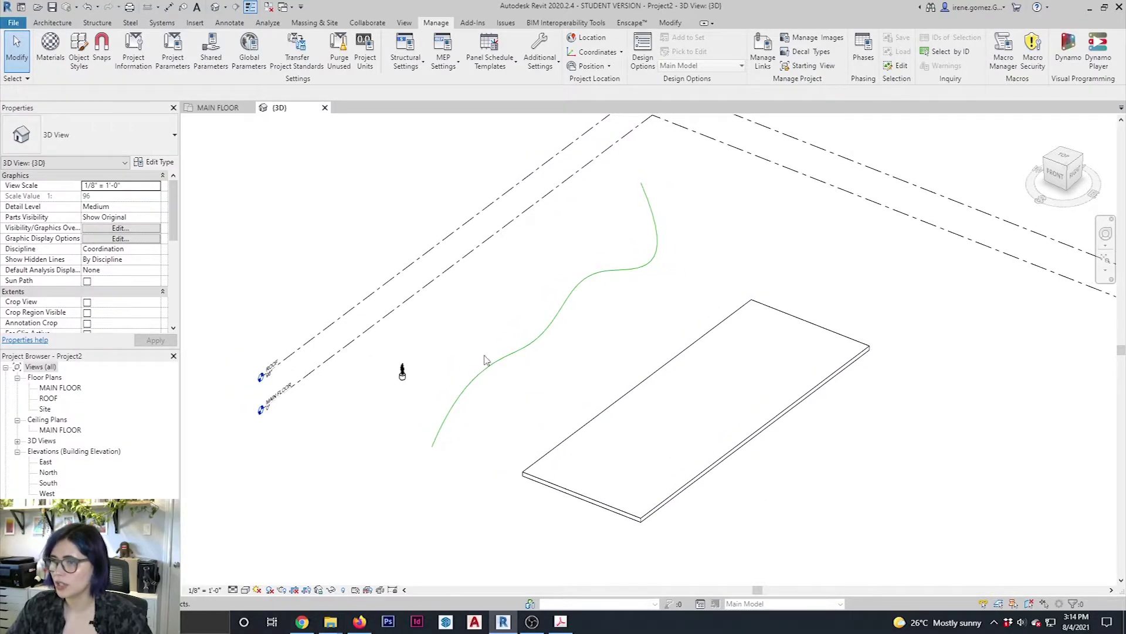
pyautogui.click(402, 371)
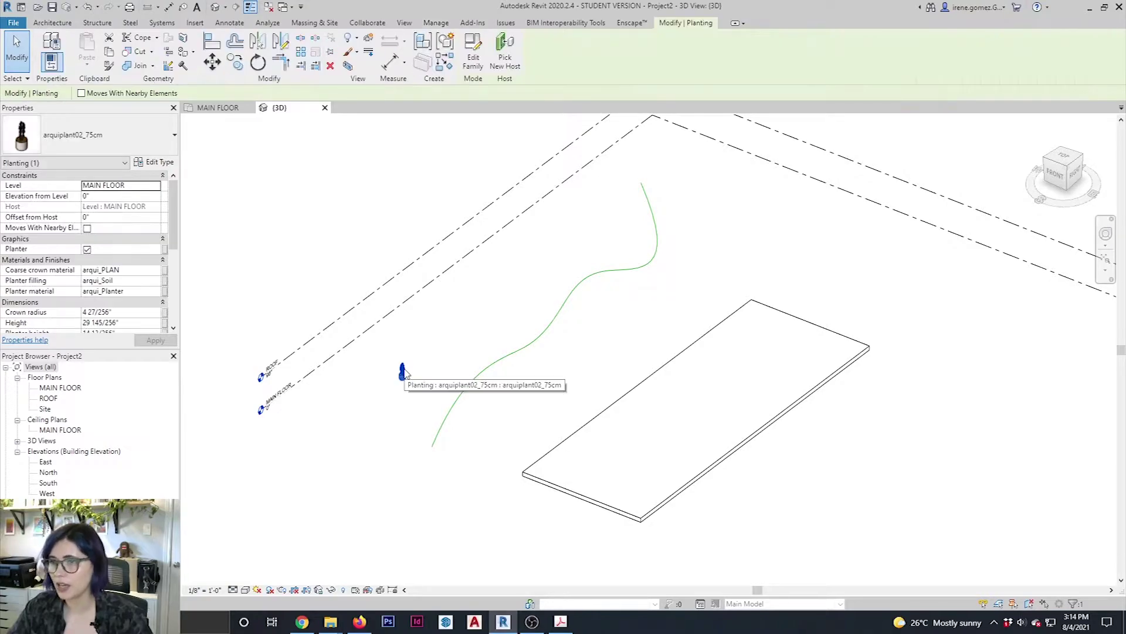
pyautogui.click(473, 381)
pyautogui.click(585, 430)
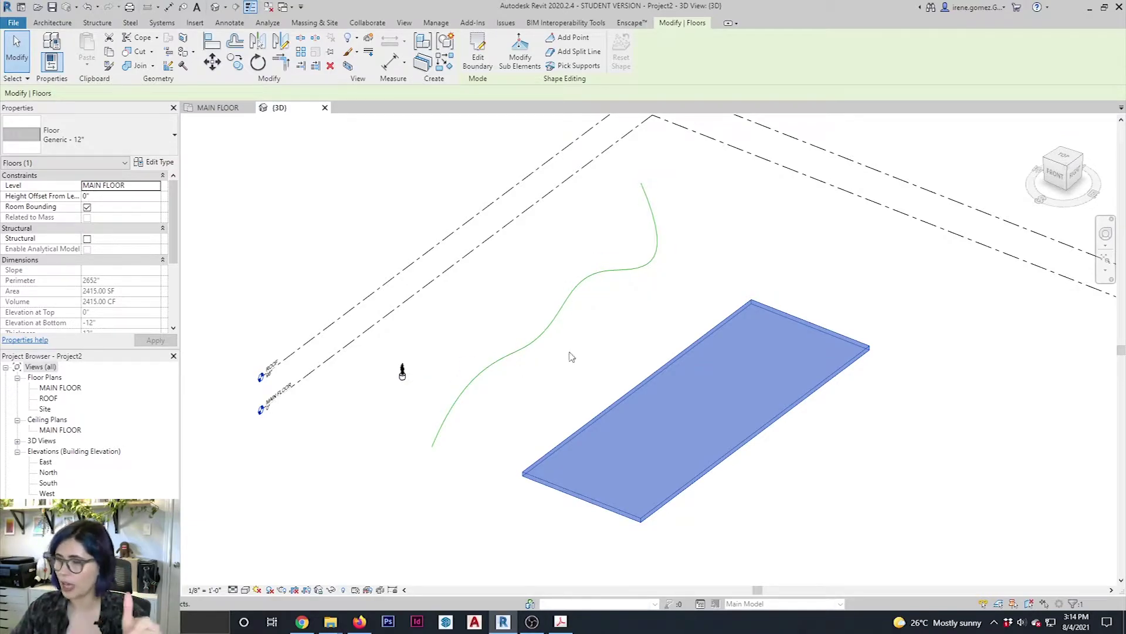
pyautogui.click(427, 531)
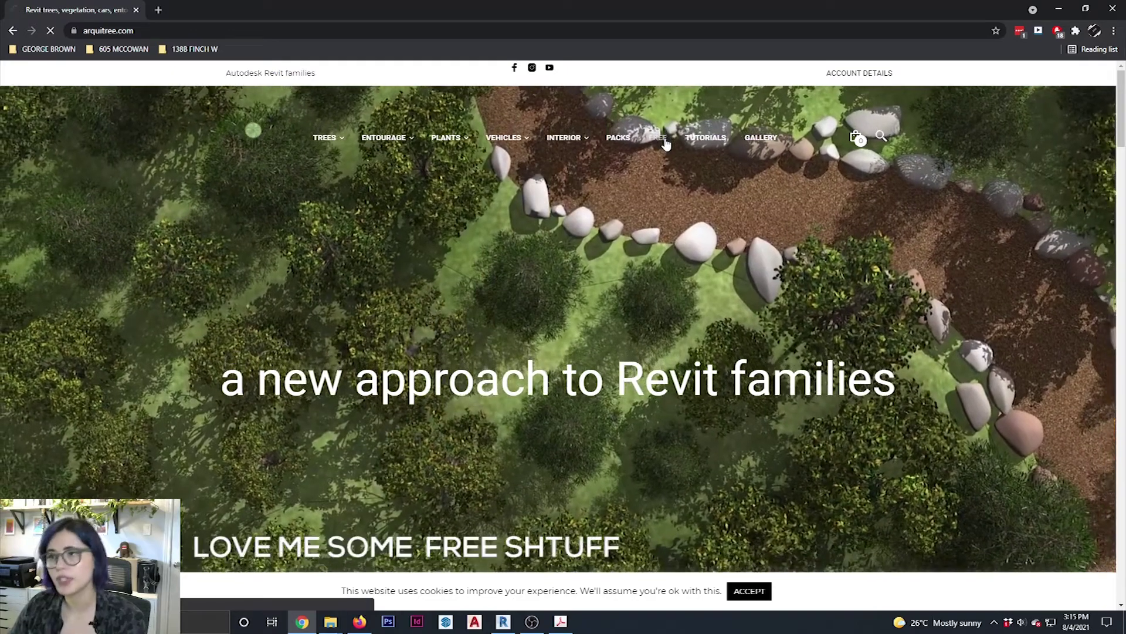
# Step: Look over the site's free families page, then select the plant in Revit and launch Dynamo
pyautogui.click(664, 141)
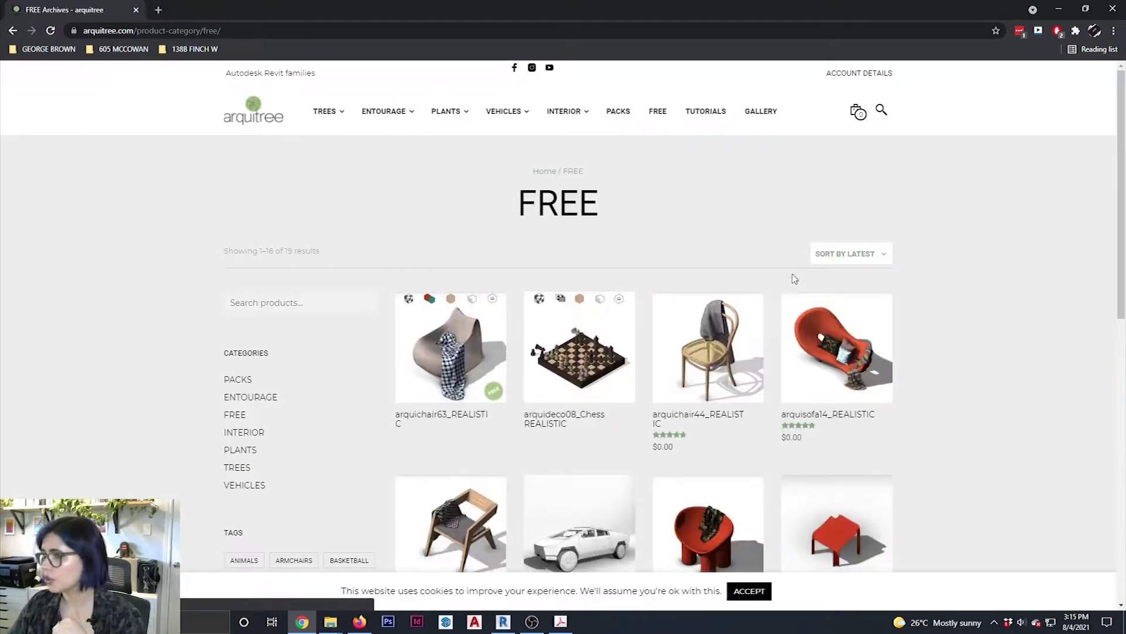
pyautogui.scroll(-3, 974, 313)
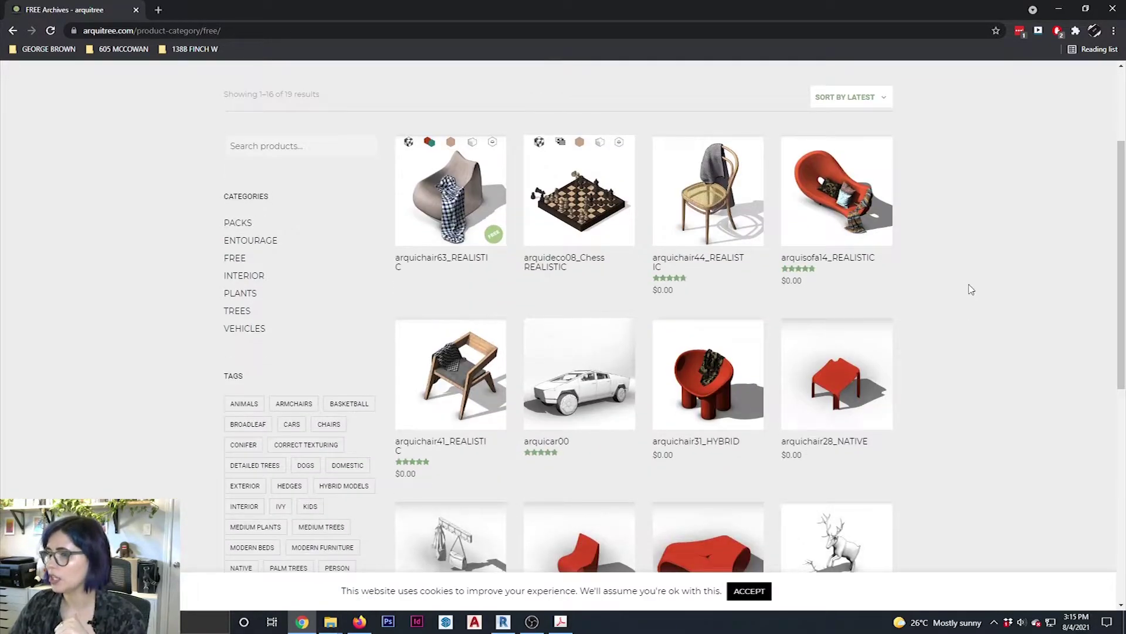
pyautogui.click(1059, 10)
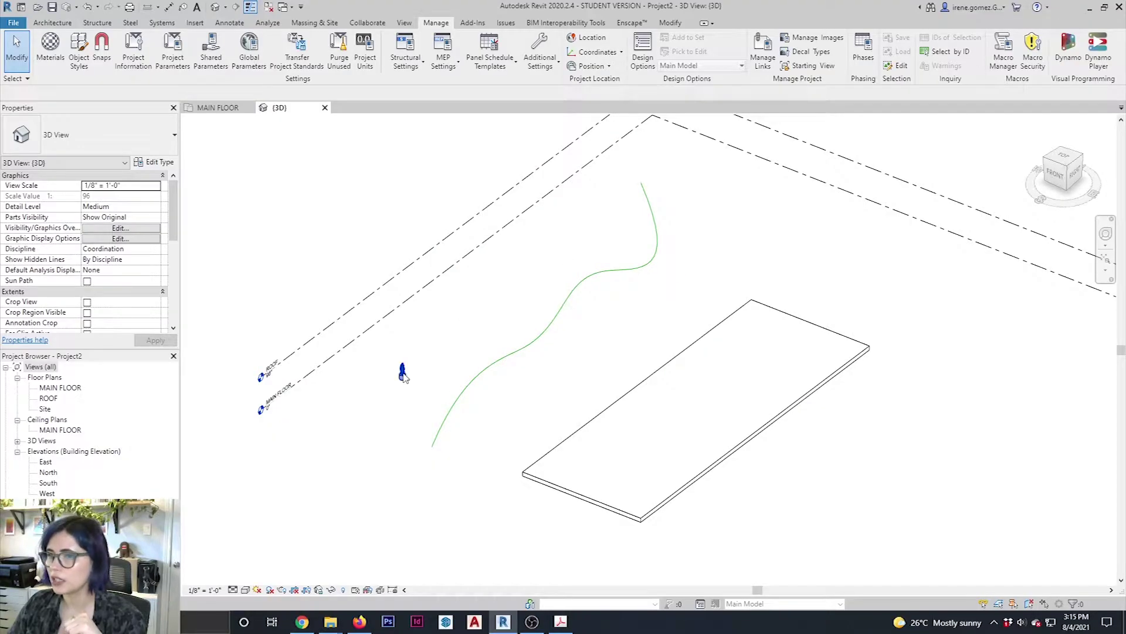
pyautogui.click(403, 374)
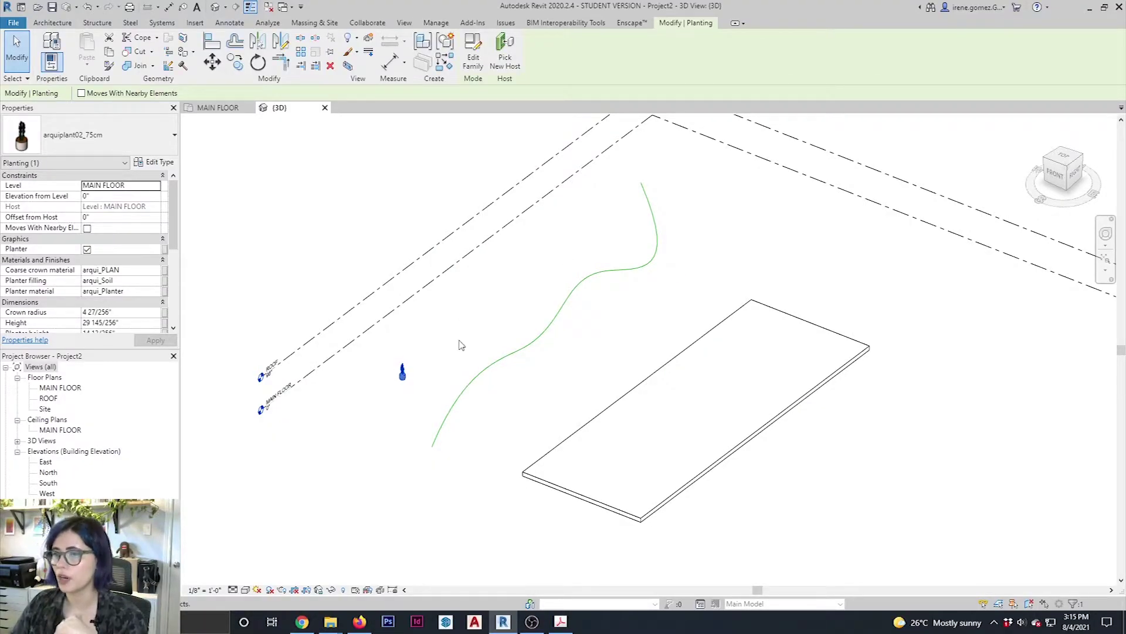
pyautogui.click(460, 345)
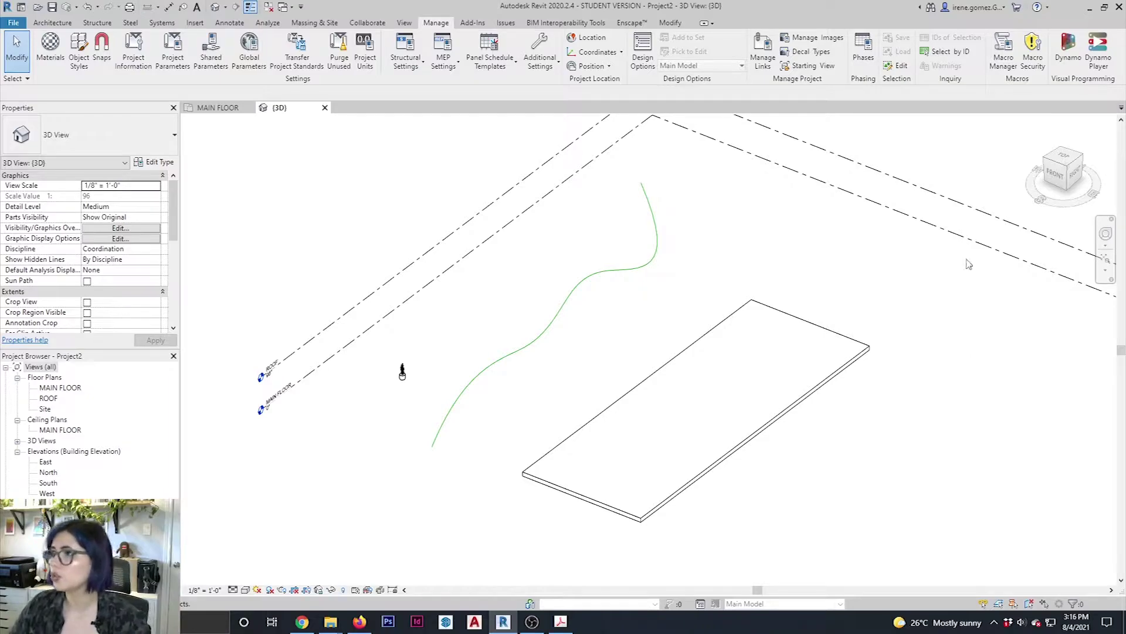
pyautogui.click(1073, 54)
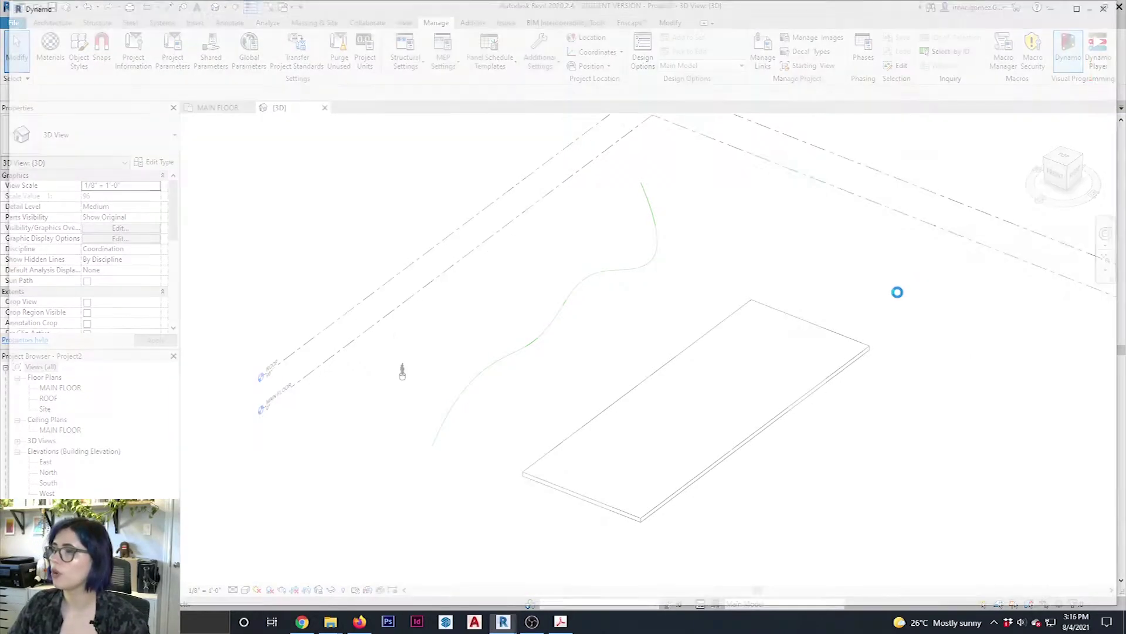
# Step: Search the online Dynamo packages for 'ARQUITRE'
pyautogui.click(115, 21)
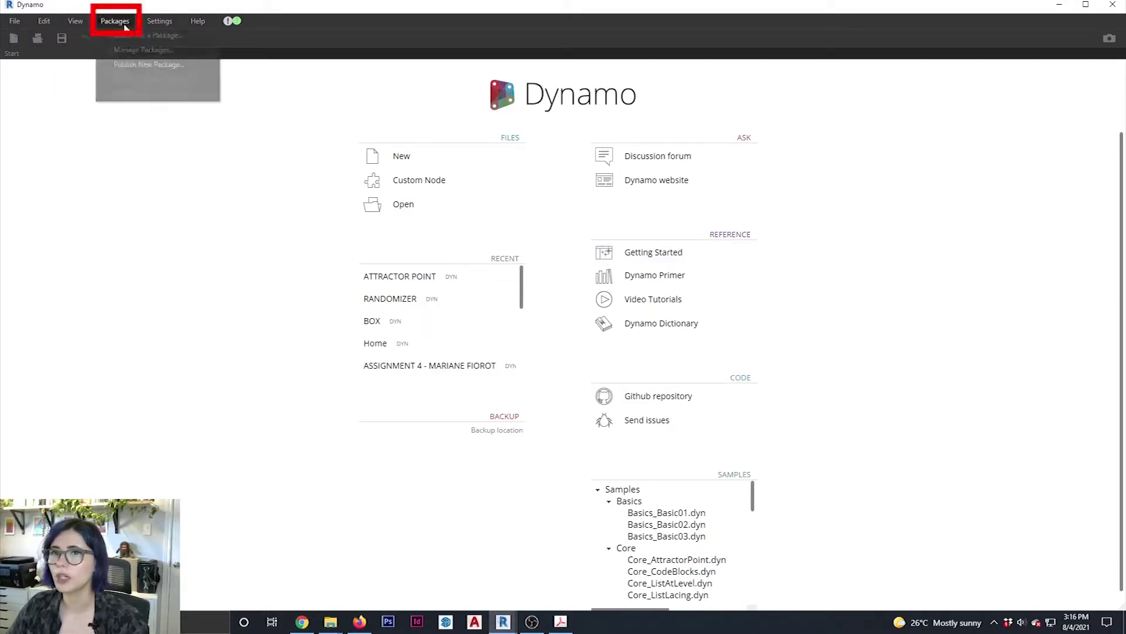
pyautogui.click(115, 34)
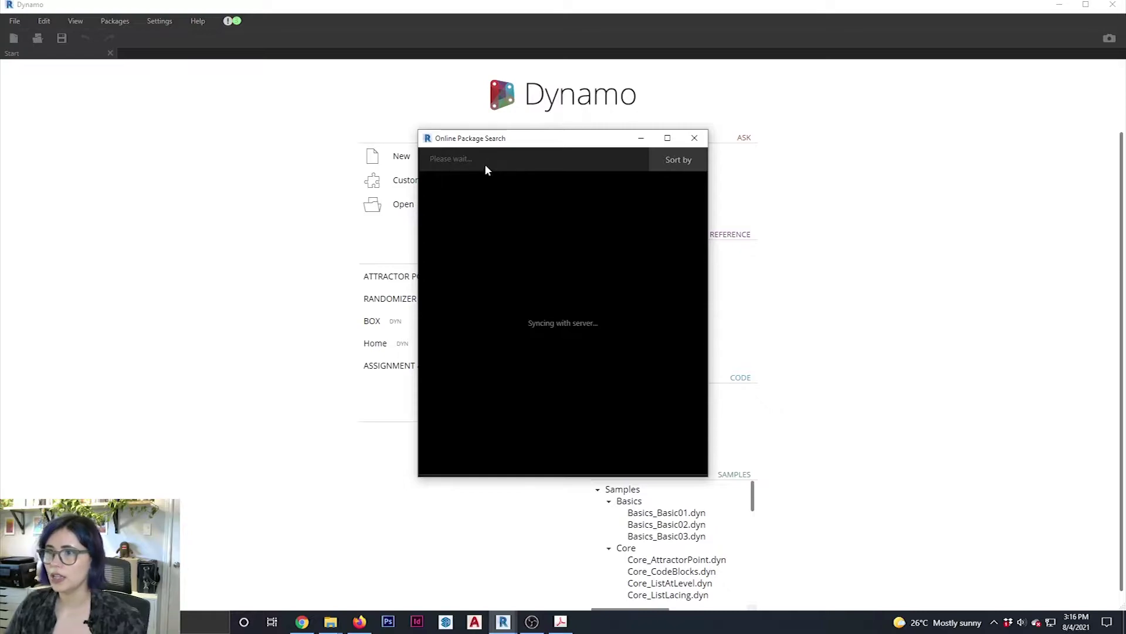
pyautogui.write('ARQUITRE')
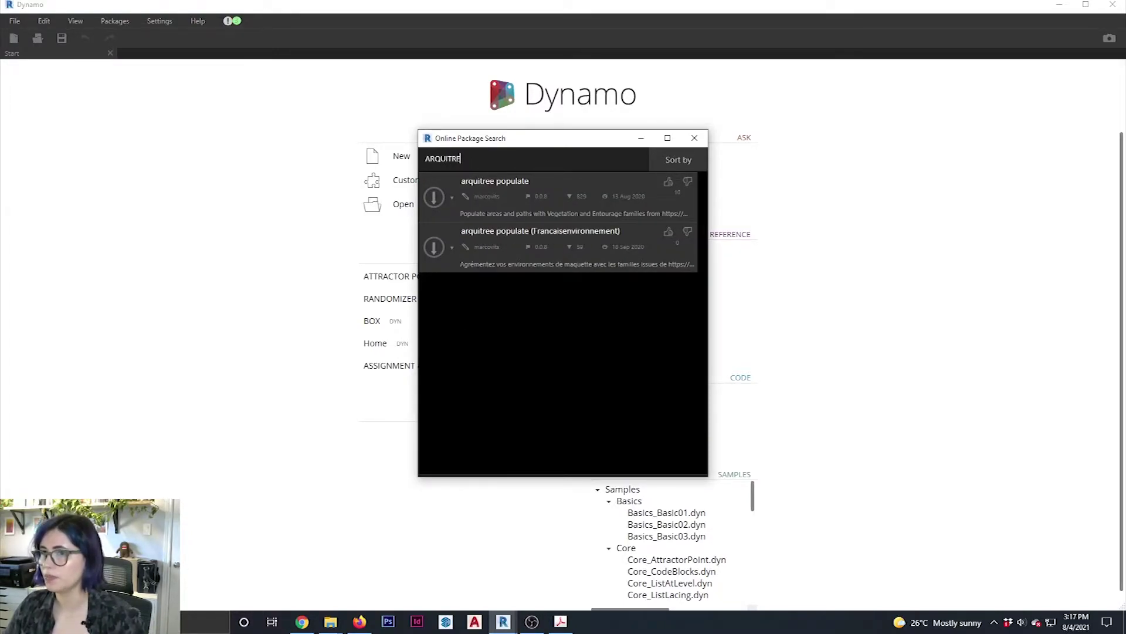
# Step: Try installing arquitree populate to a folder, cancel, and close the package search and Dynamo
pyautogui.click(451, 214)
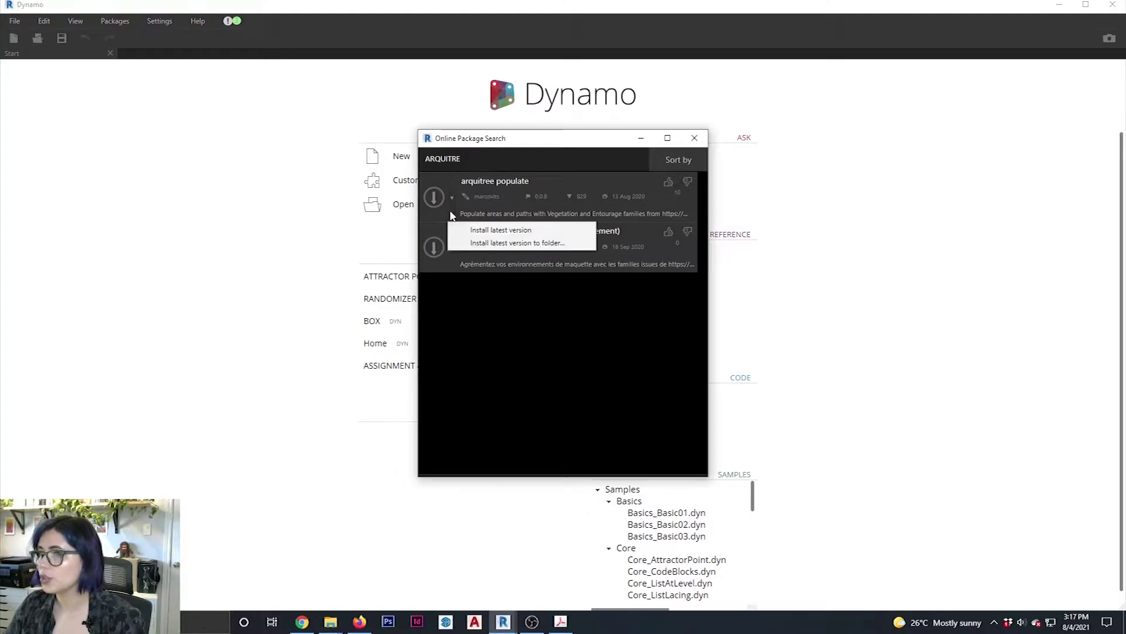
pyautogui.click(528, 243)
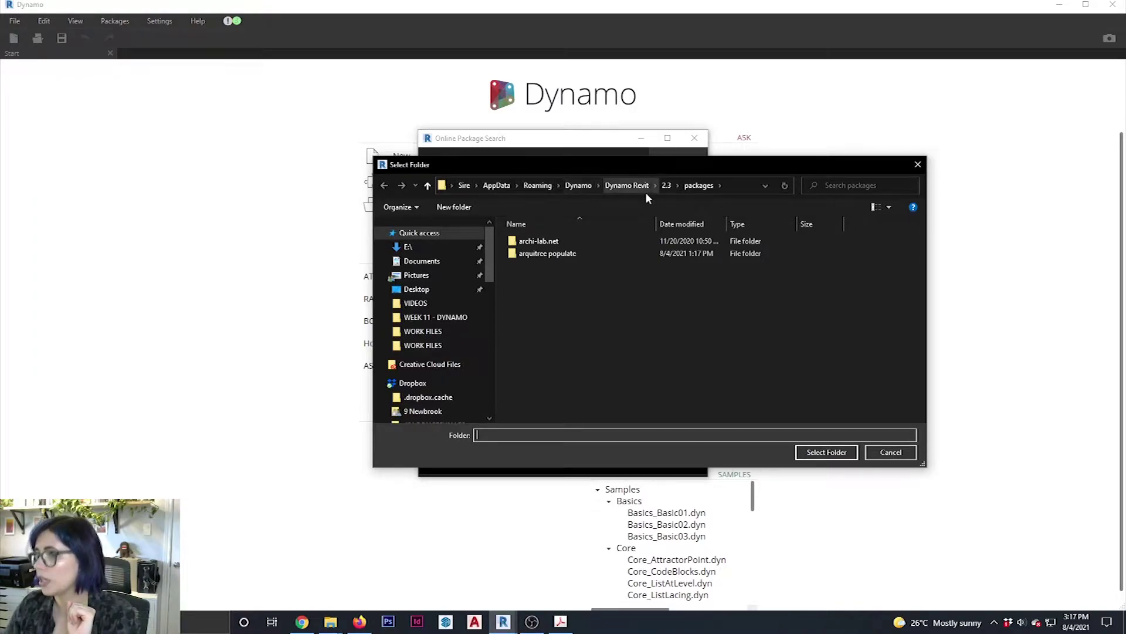
pyautogui.click(891, 452)
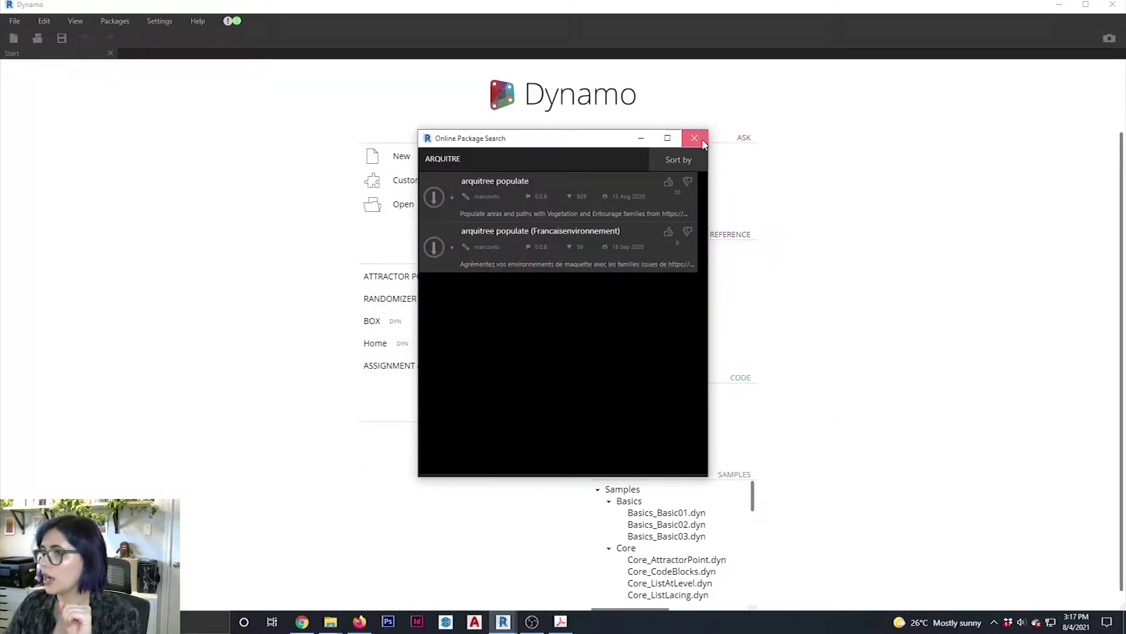
pyautogui.click(695, 138)
pyautogui.click(1114, 6)
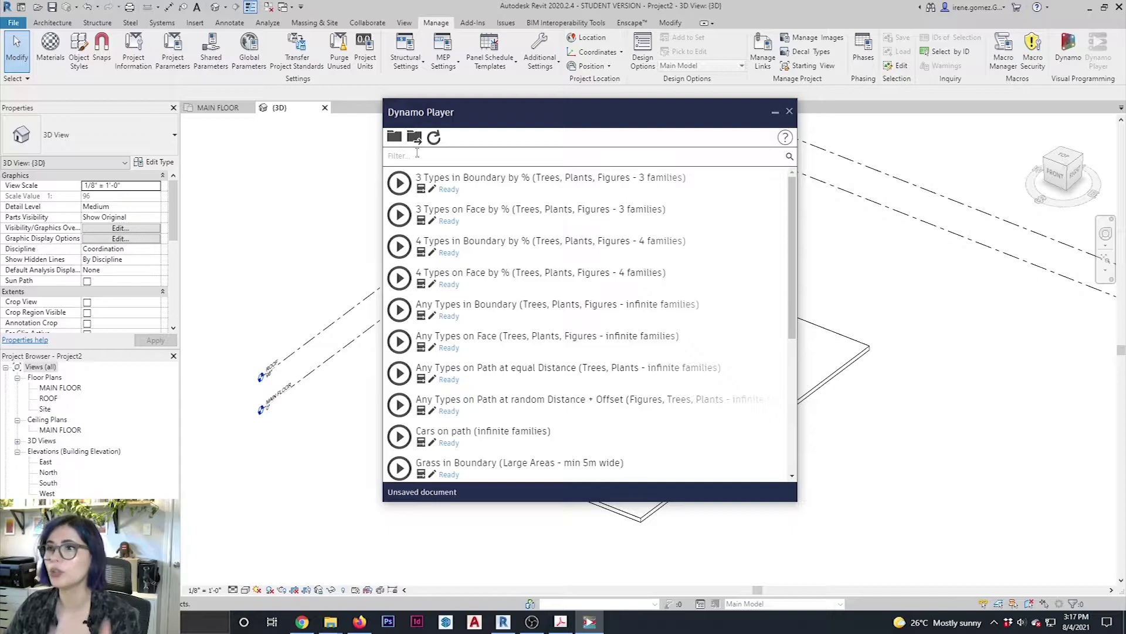
# Step: Load Dynamo Player scripts from packages > arquitree populate > extra and move the list aside
pyautogui.click(394, 137)
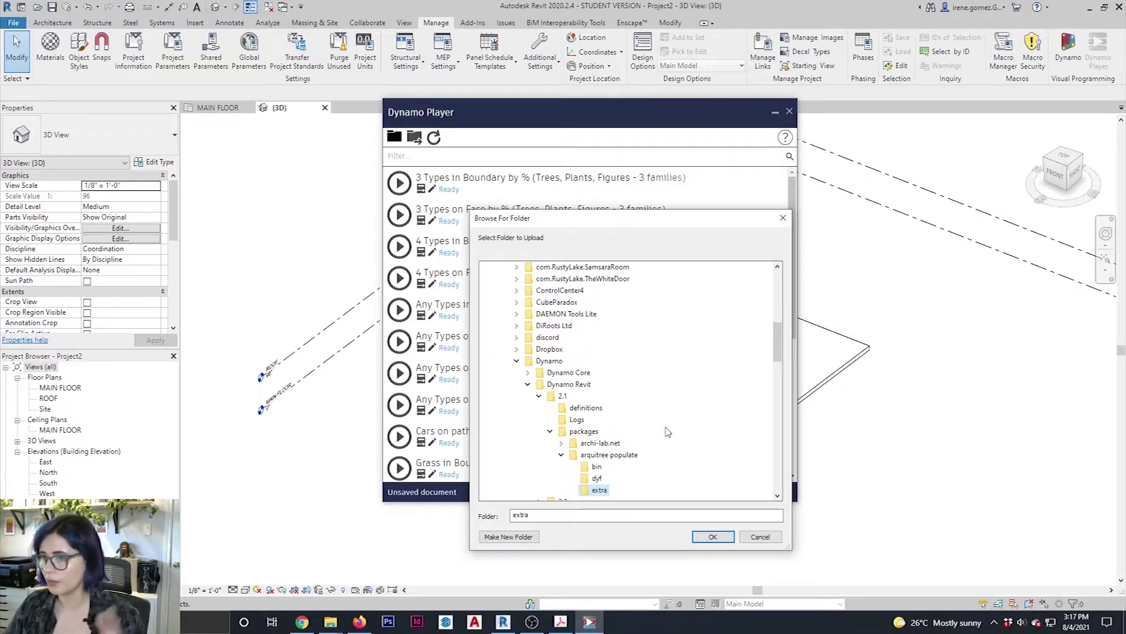
pyautogui.scroll(10, 586, 411)
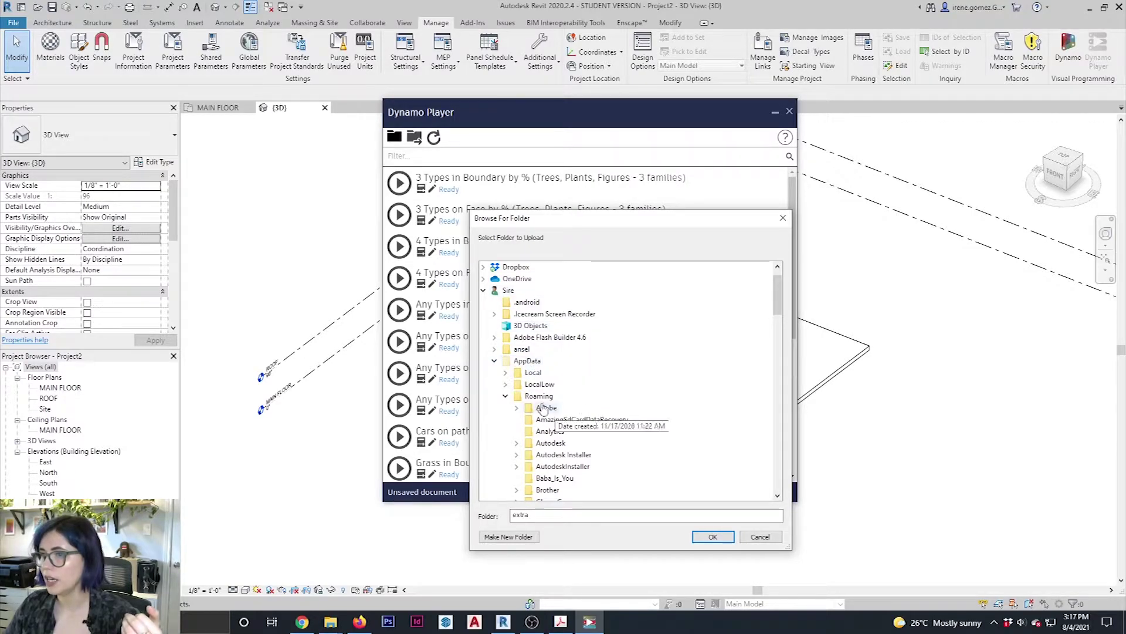
pyautogui.scroll(-5, 593, 379)
pyautogui.scroll(-1, 592, 378)
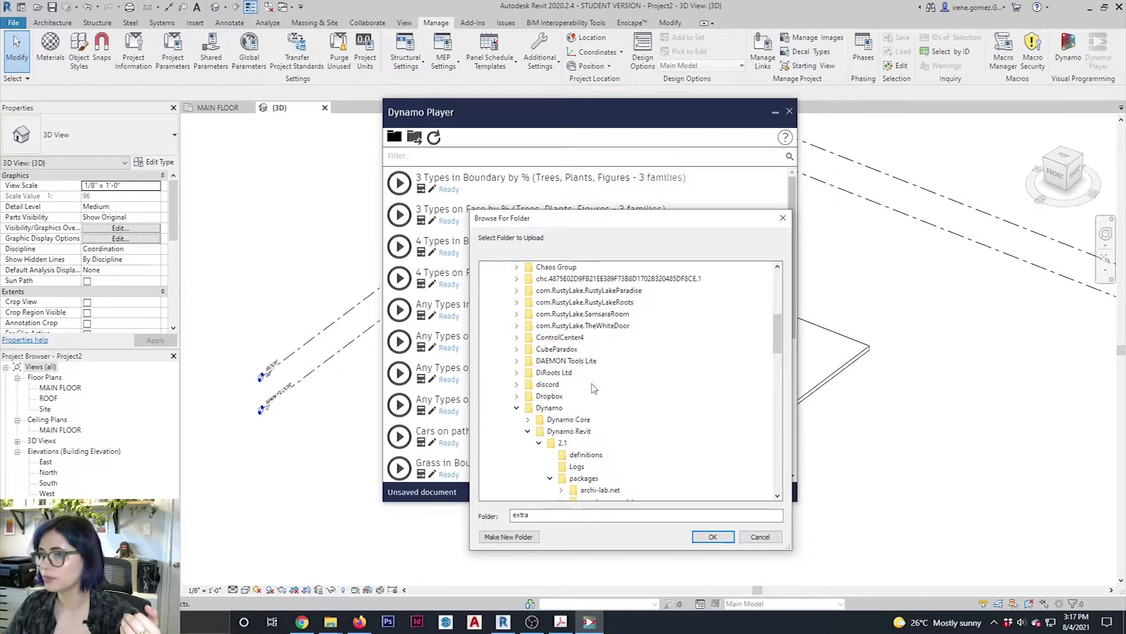
pyautogui.scroll(-1, 611, 423)
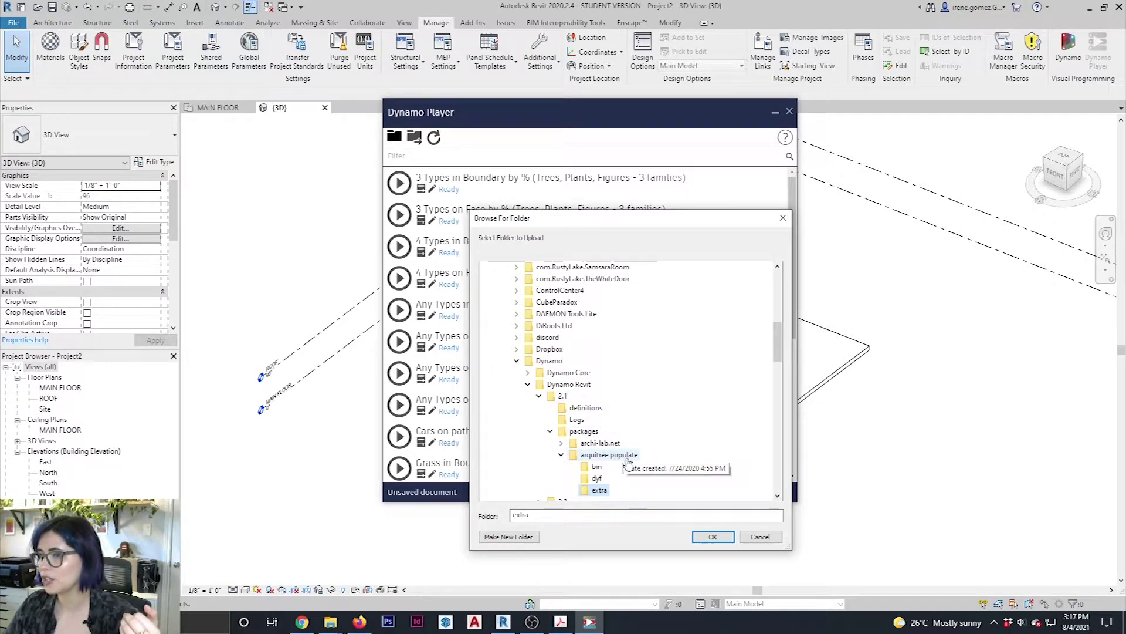
pyautogui.scroll(-1, 609, 443)
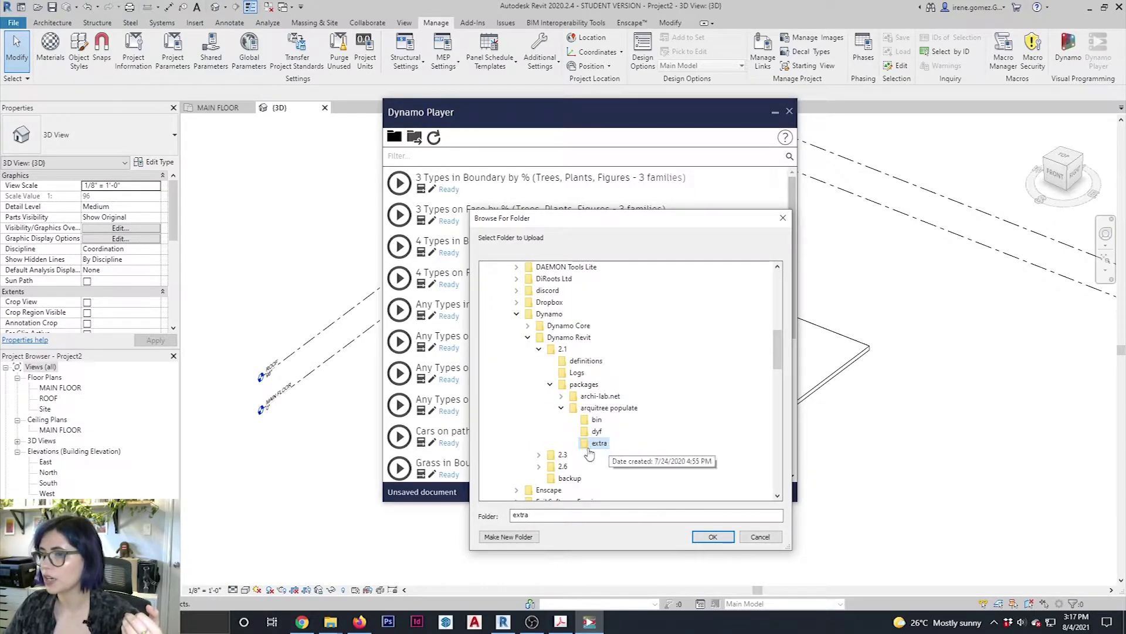
pyautogui.click(713, 536)
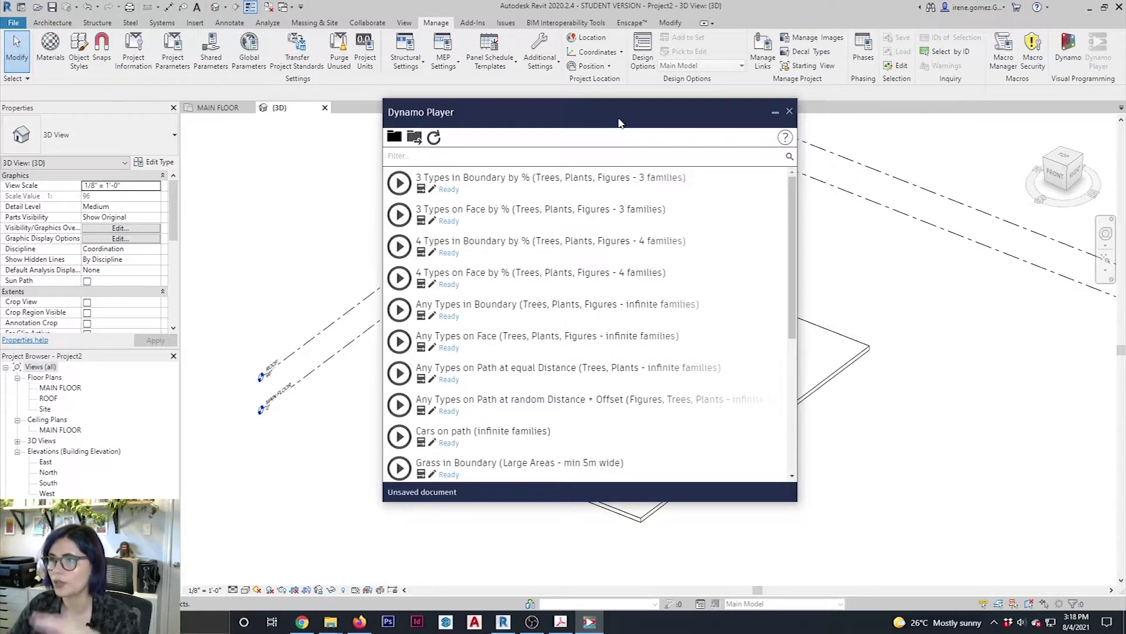
pyautogui.moveTo(620, 122); pyautogui.dragTo(851, 124)
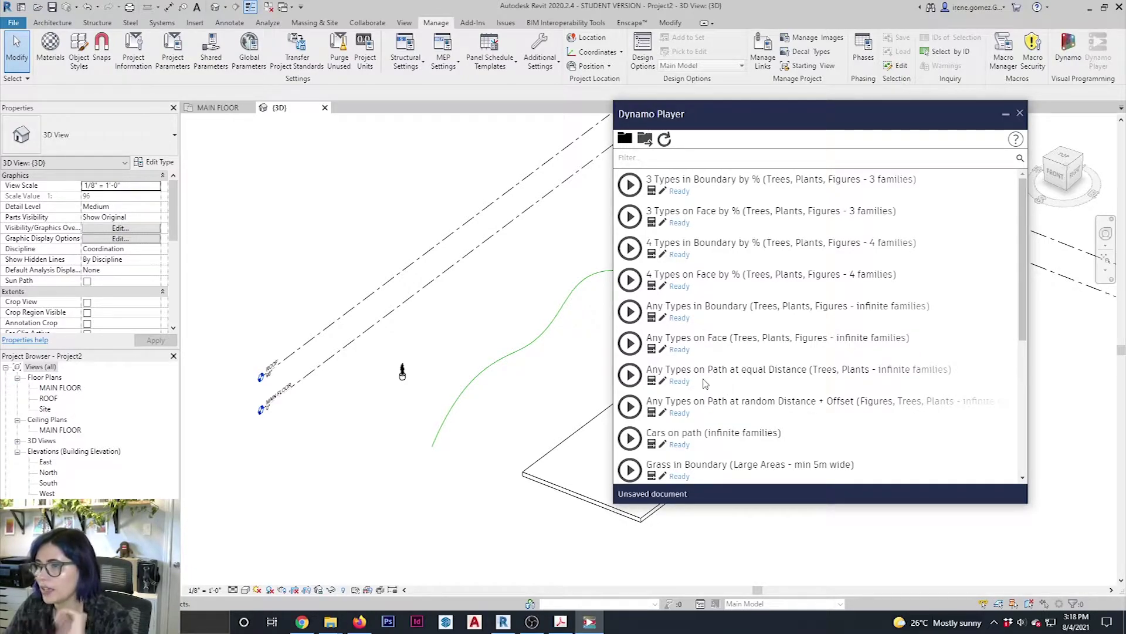
# Step: Run 'Any Types on Path at equal Distance' with the tree family, green spline and 3.5 spacing
pyautogui.click(631, 375)
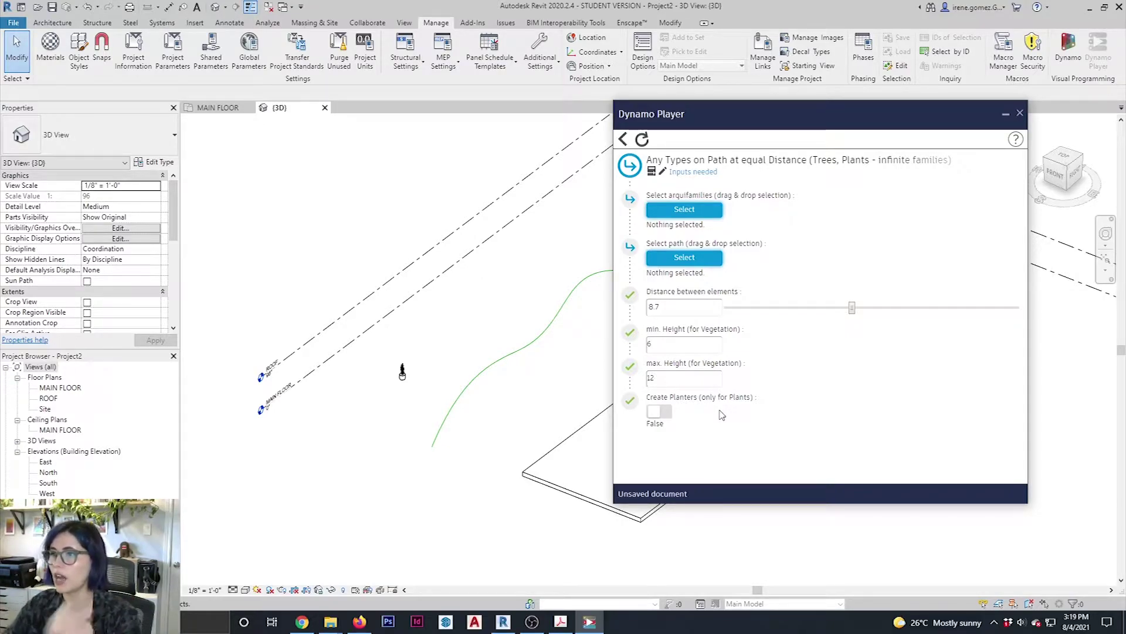
pyautogui.click(708, 209)
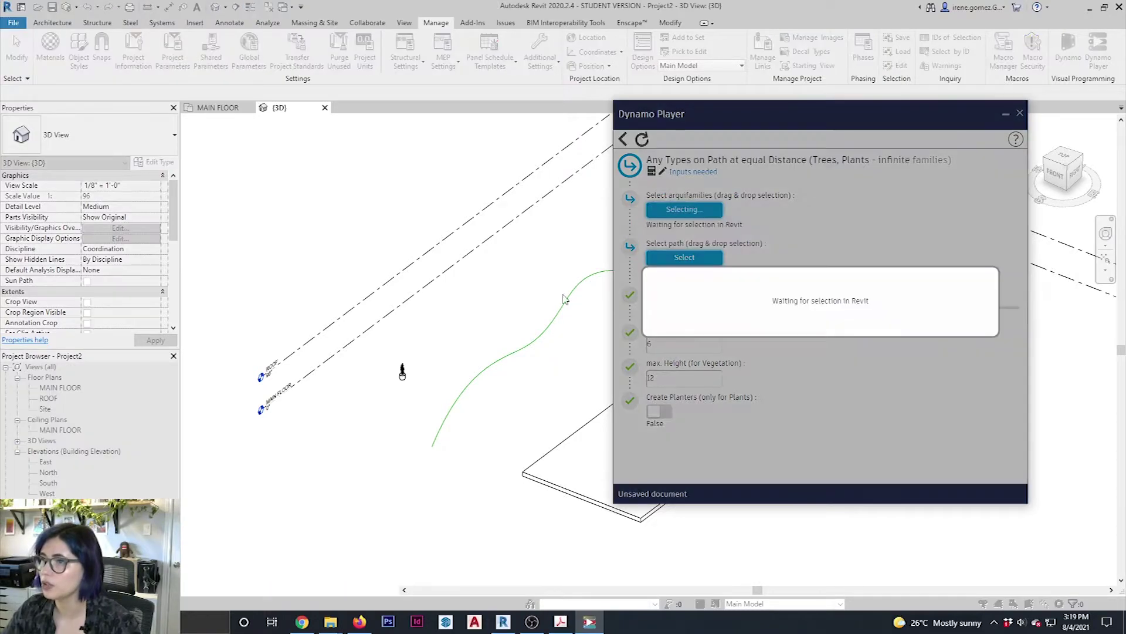
pyautogui.moveTo(412, 350); pyautogui.dragTo(377, 423)
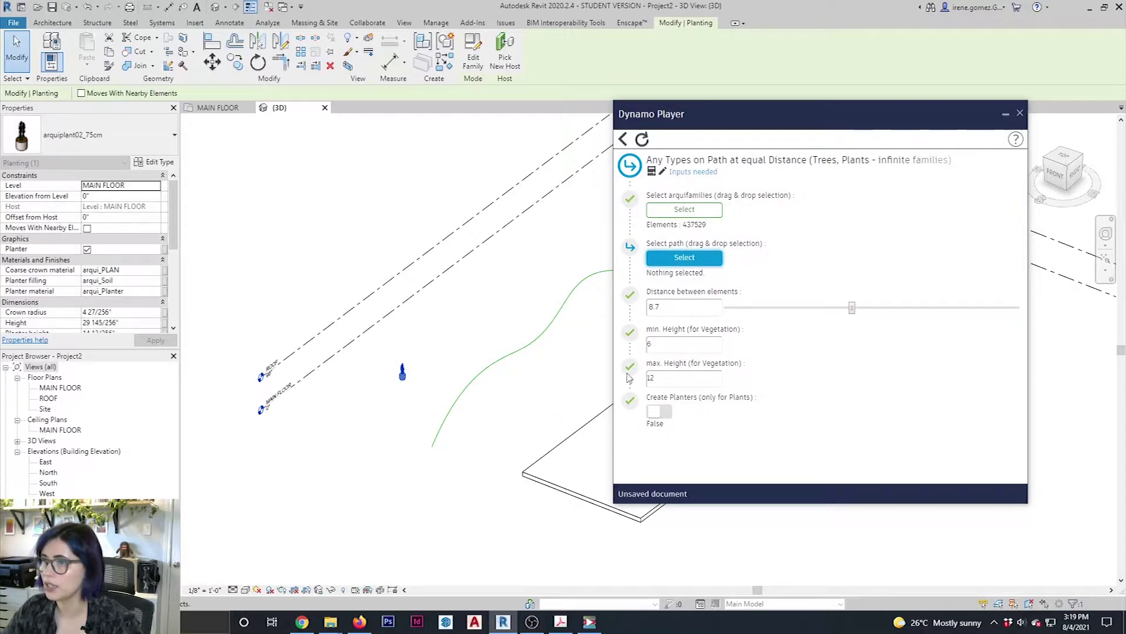
pyautogui.click(684, 258)
pyautogui.click(549, 328)
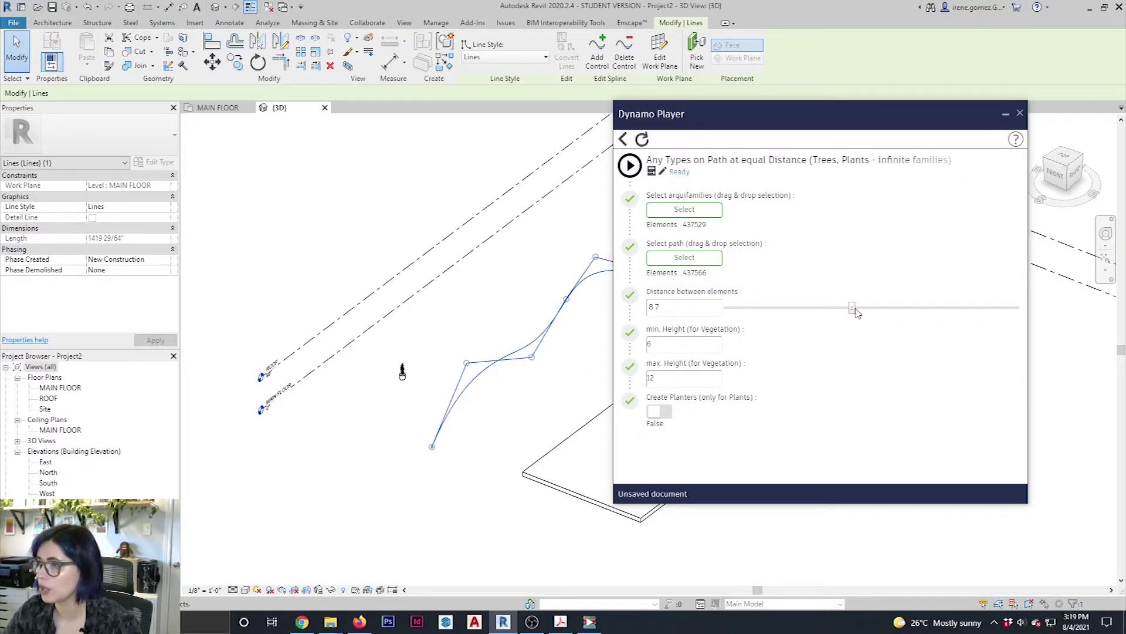
pyautogui.moveTo(855, 310); pyautogui.dragTo(779, 310)
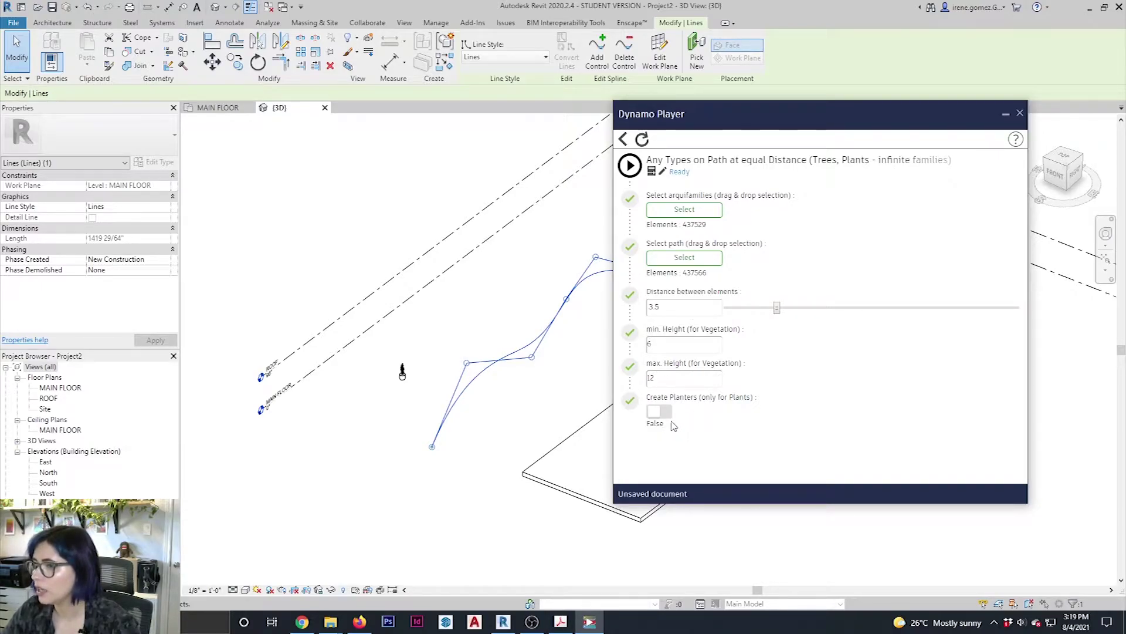
pyautogui.click(631, 166)
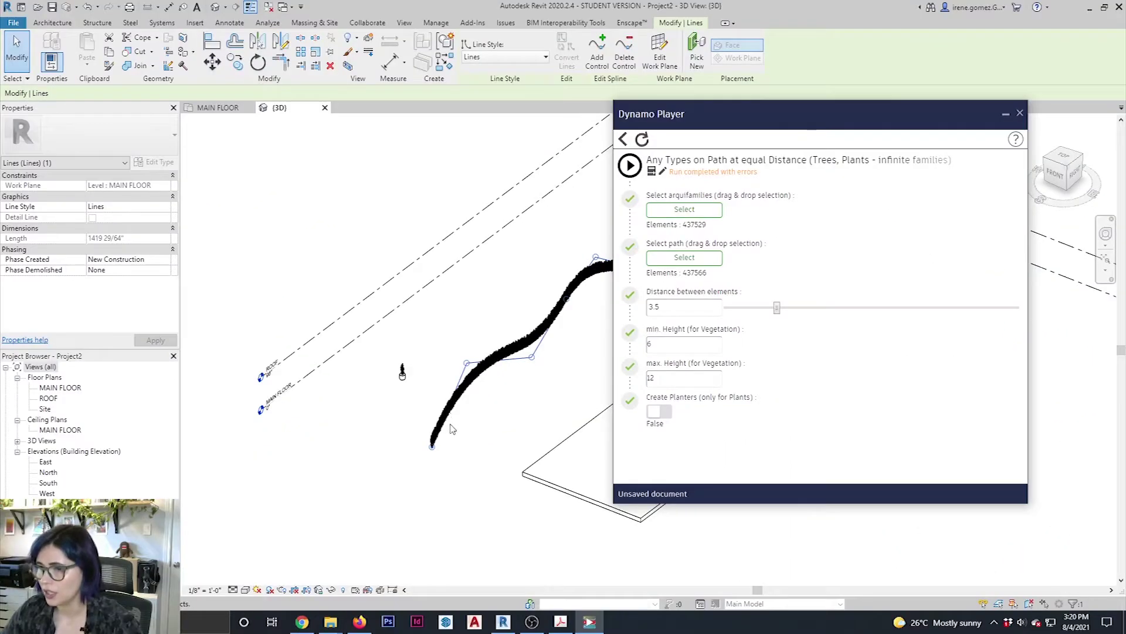
# Step: Zoom into the 3D view to inspect the dense row of trees along the spline
pyautogui.scroll(2, 451, 424)
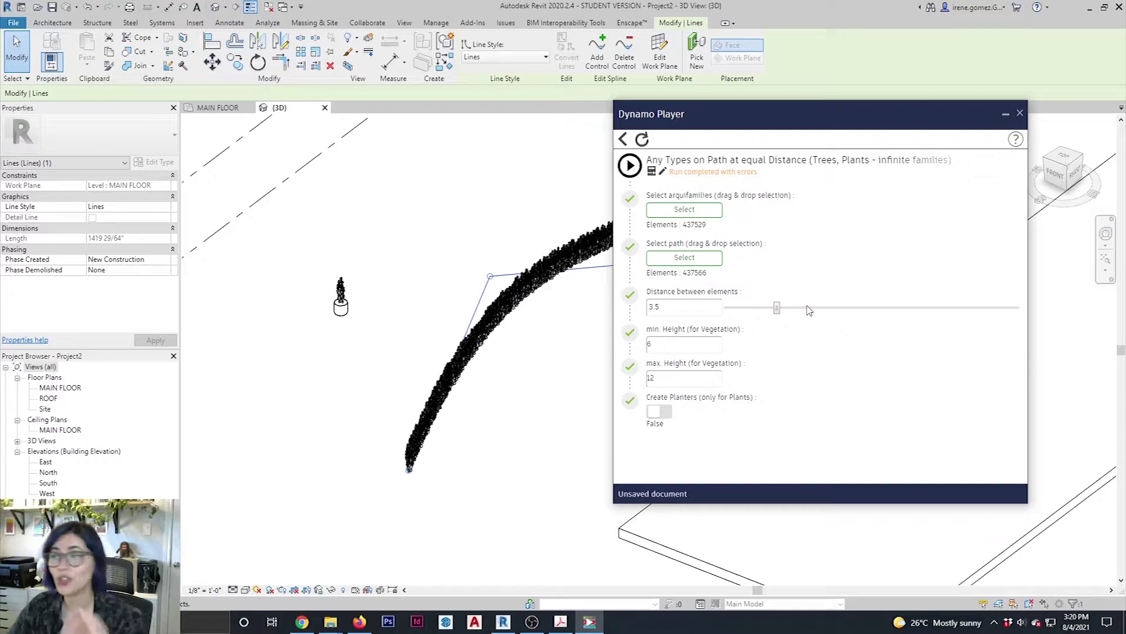
# Step: Change Distance between elements to 20 and orbit the model to check the path
pyautogui.moveTo(780, 311); pyautogui.dragTo(903, 311)
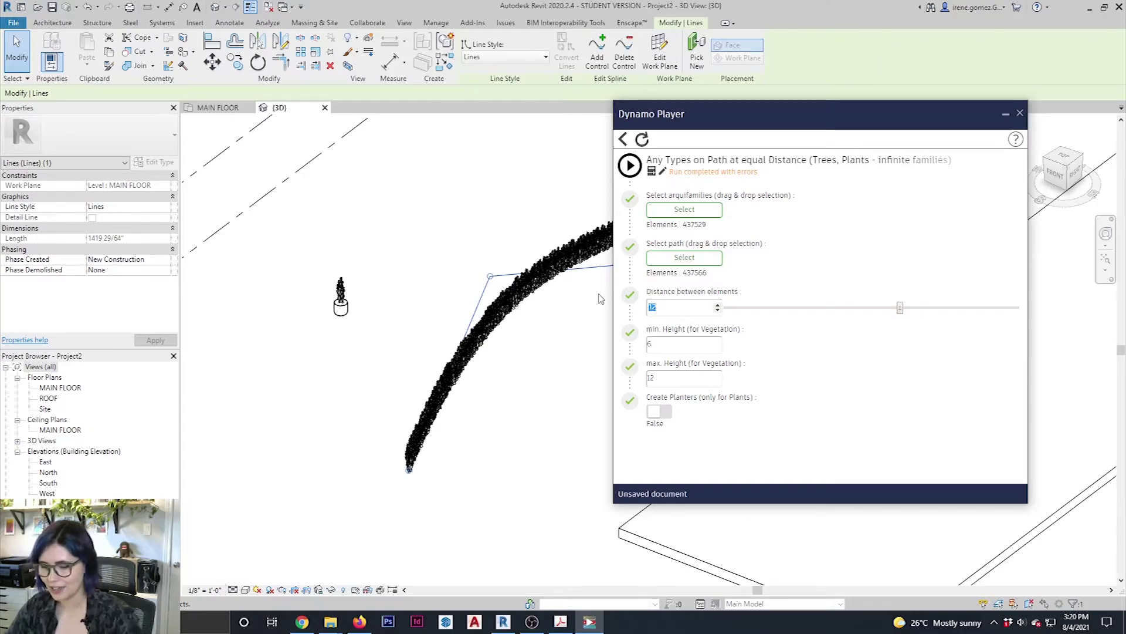
pyautogui.write('20')
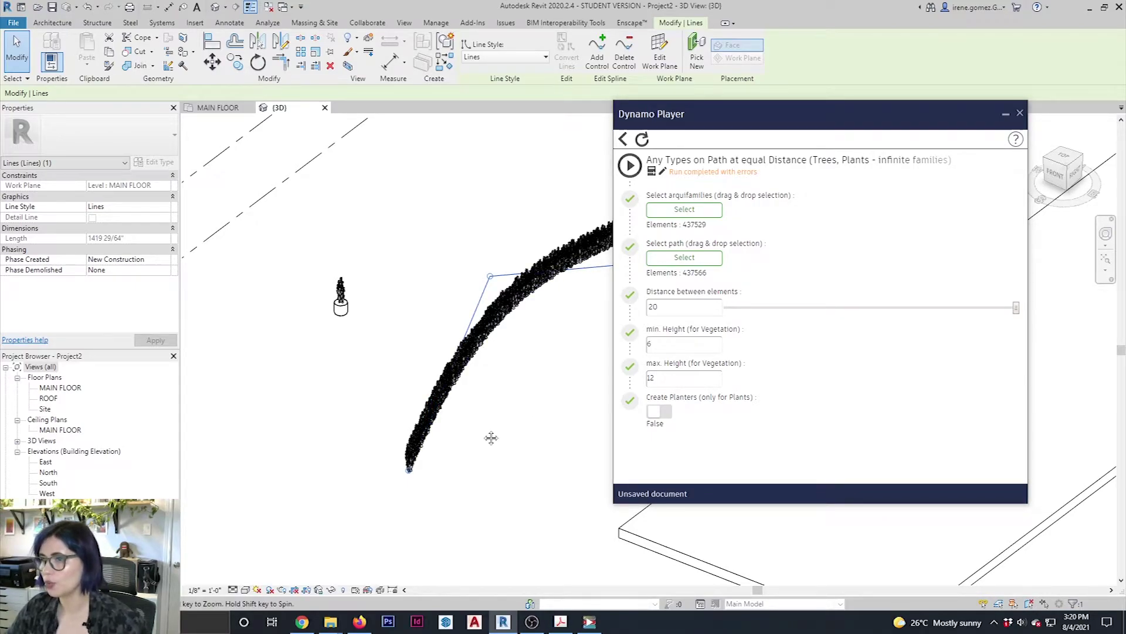
pyautogui.moveTo(491, 438); pyautogui.dragTo(381, 527, button='middle')
pyautogui.keyDown('shift'); pyautogui.moveTo(461, 382); pyautogui.dragTo(482, 388, button='middle'); pyautogui.keyUp('shift')
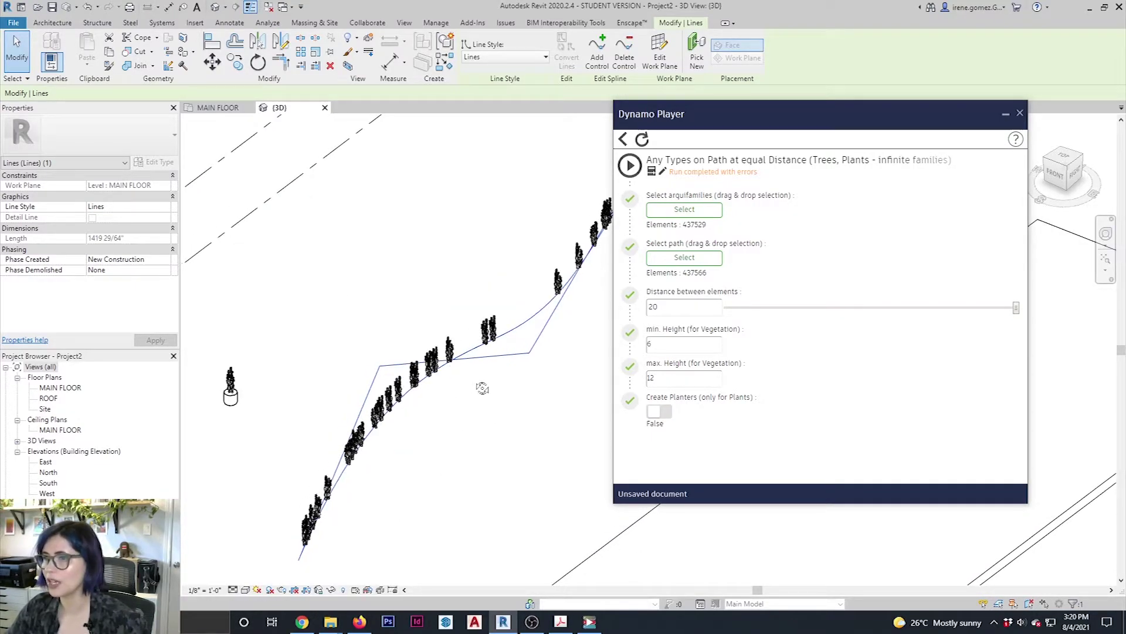
pyautogui.moveTo(821, 115); pyautogui.dragTo(794, 115)
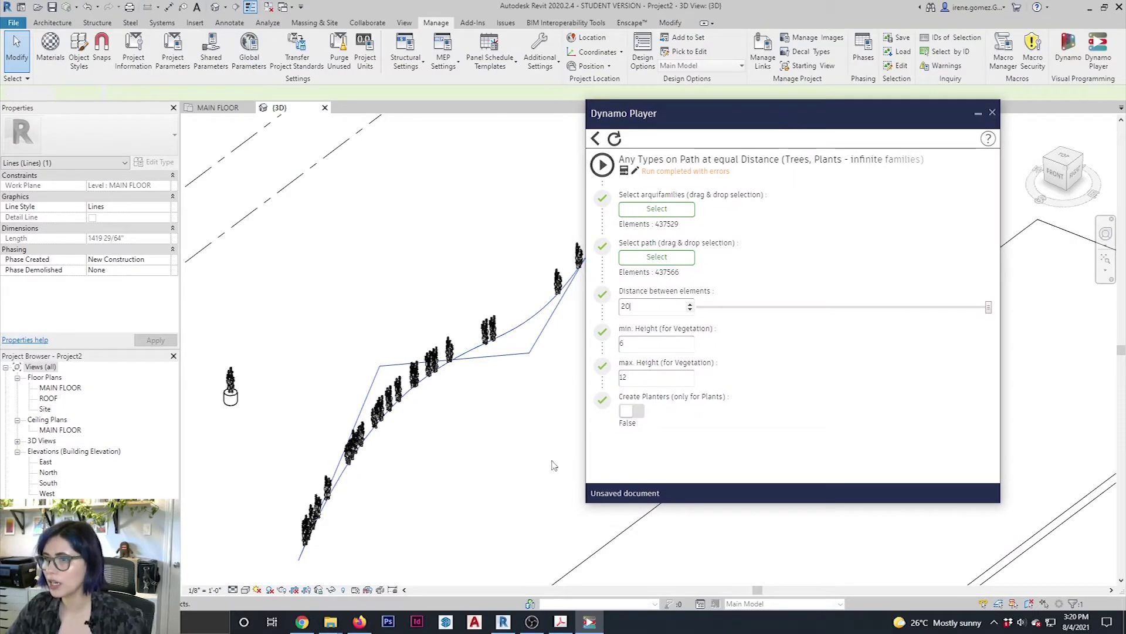
pyautogui.keyDown('shift'); pyautogui.moveTo(548, 456); pyautogui.dragTo(778, 189, button='middle'); pyautogui.keyUp('shift')
pyautogui.keyDown('shift'); pyautogui.moveTo(554, 258); pyautogui.dragTo(497, 371, button='middle'); pyautogui.keyUp('shift')
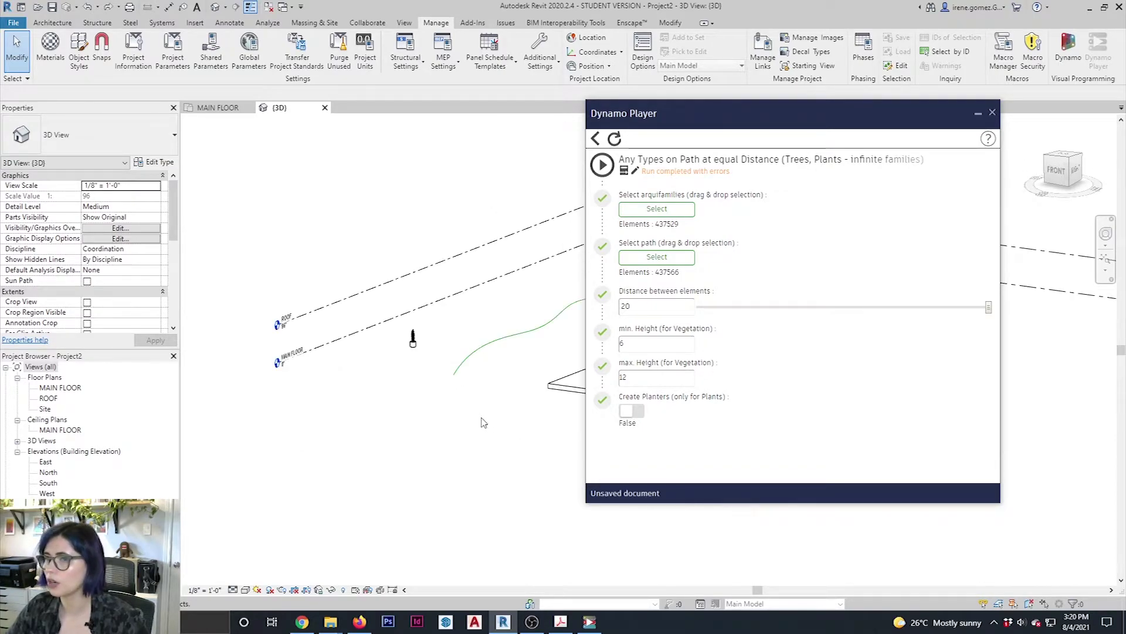
pyautogui.keyDown('shift'); pyautogui.moveTo(483, 421); pyautogui.dragTo(477, 404, button='middle'); pyautogui.keyUp('shift')
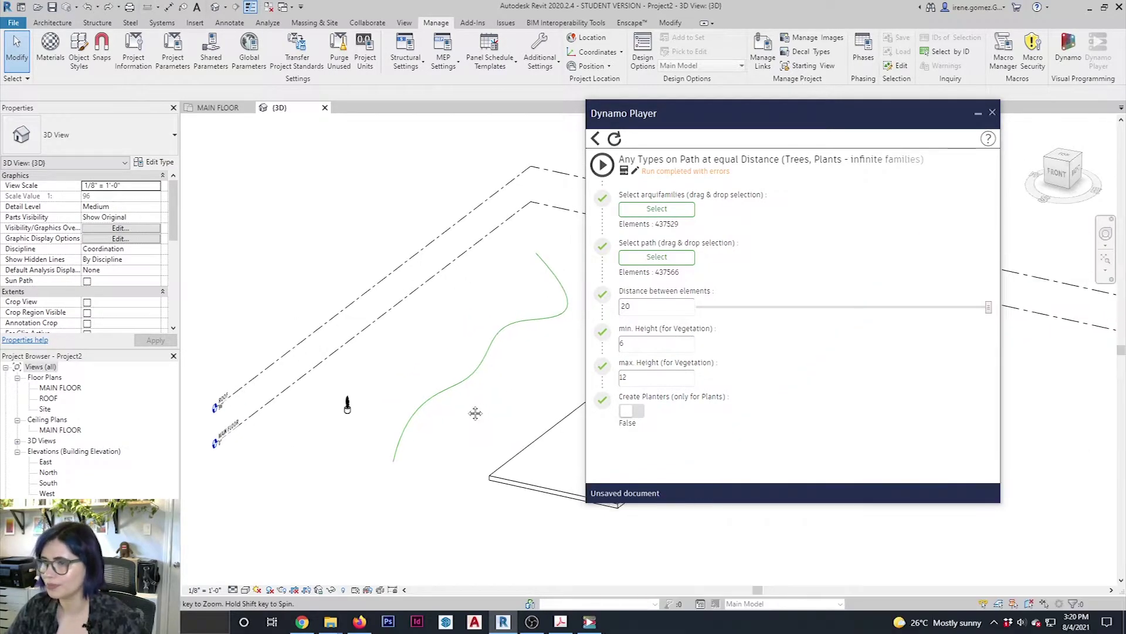
pyautogui.scroll(2, 469, 410)
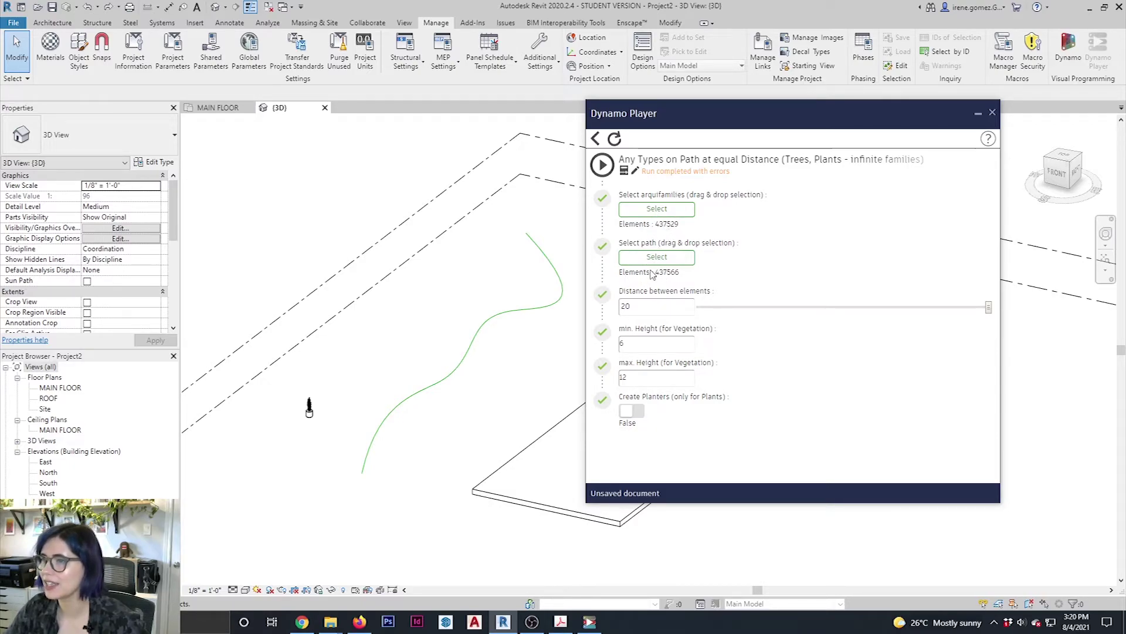
# Step: Check the spacing of 20 and minimum vegetation height, then rerun the path script
pyautogui.click(665, 307)
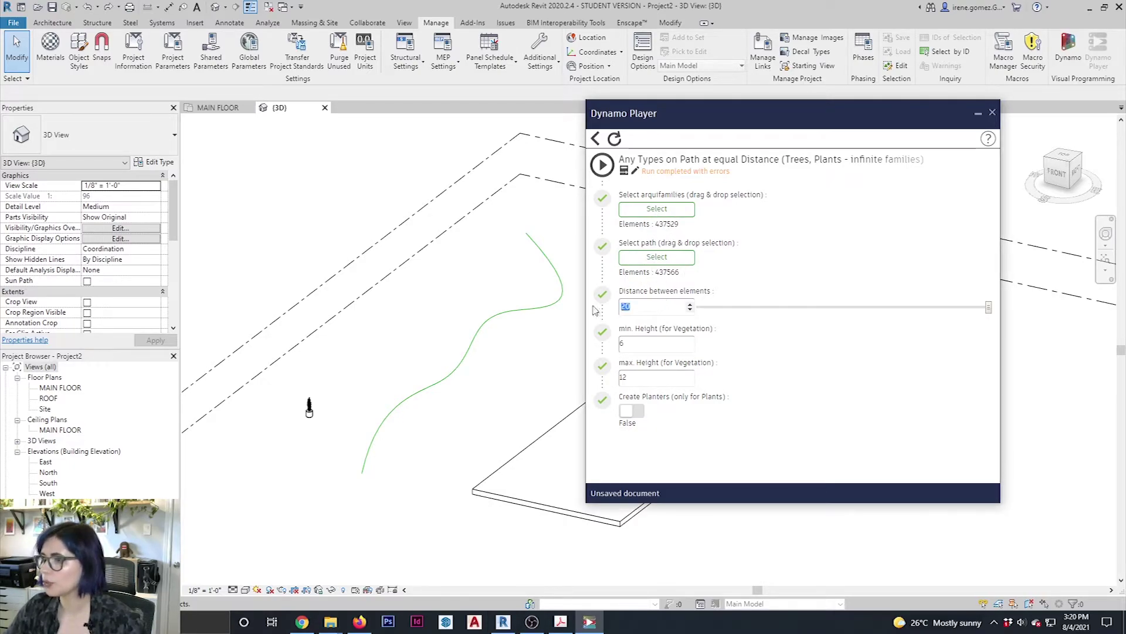
pyautogui.click(659, 346)
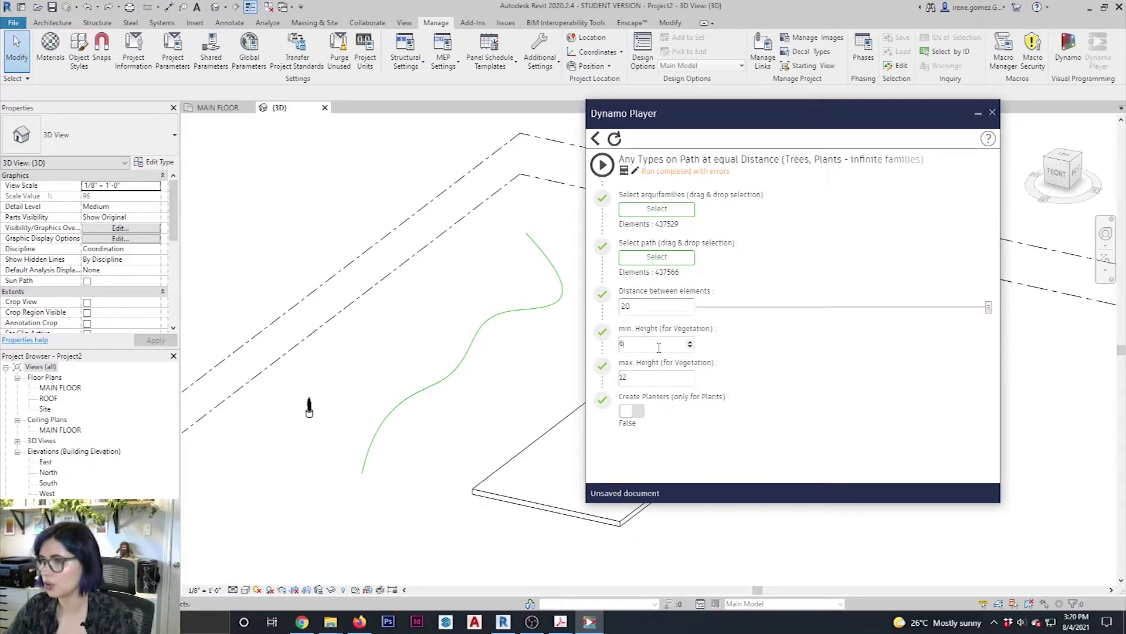
pyautogui.click(672, 308)
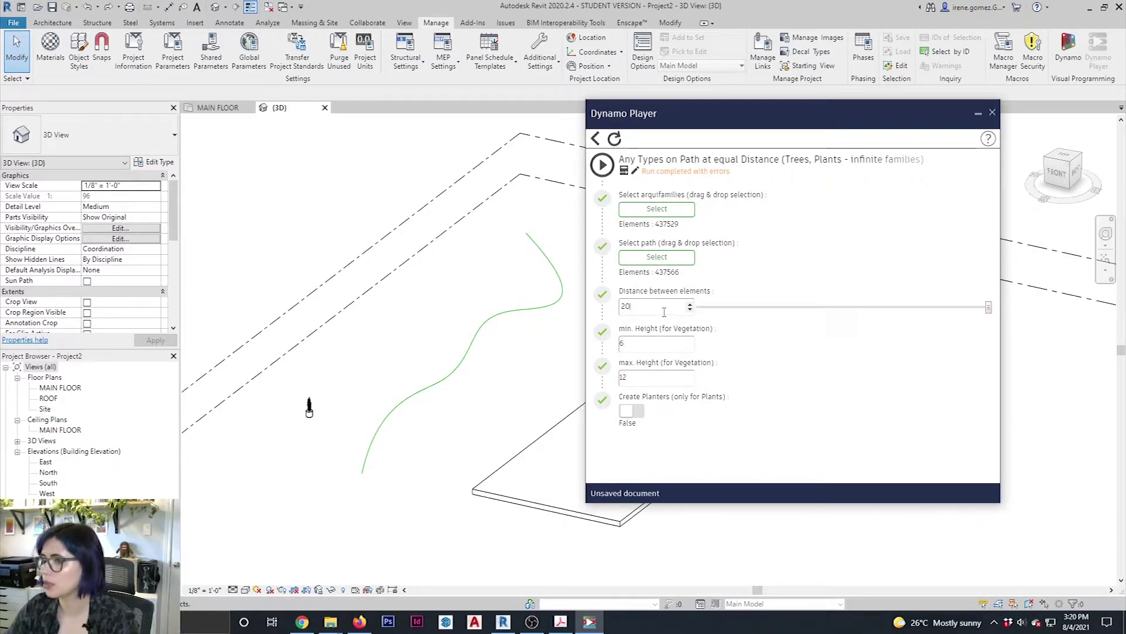
pyautogui.click(604, 164)
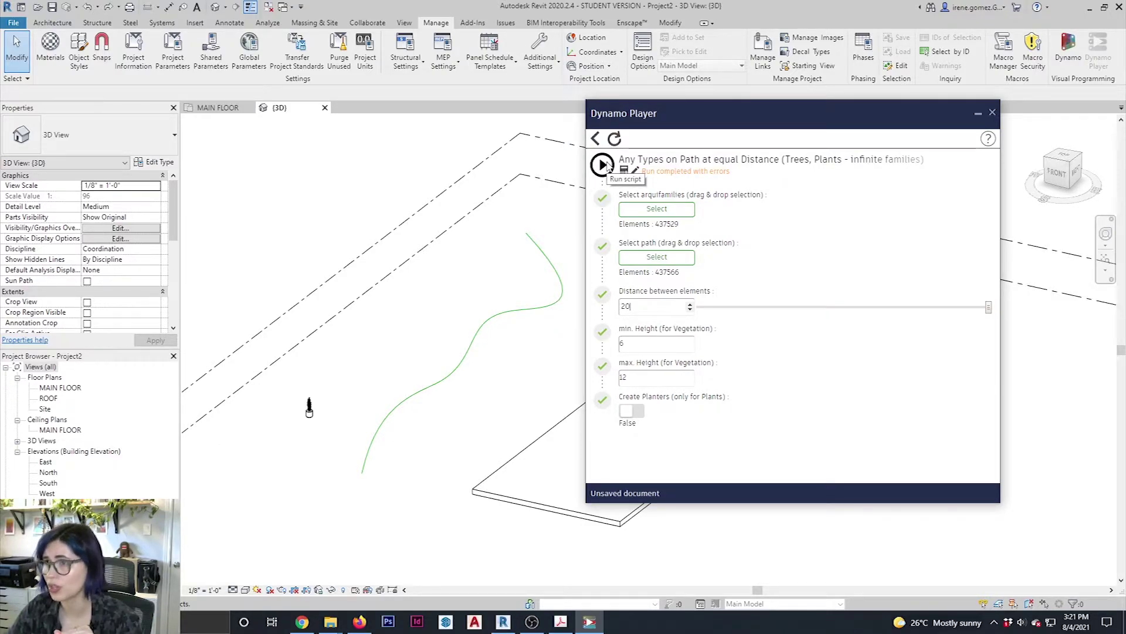
pyautogui.click(604, 165)
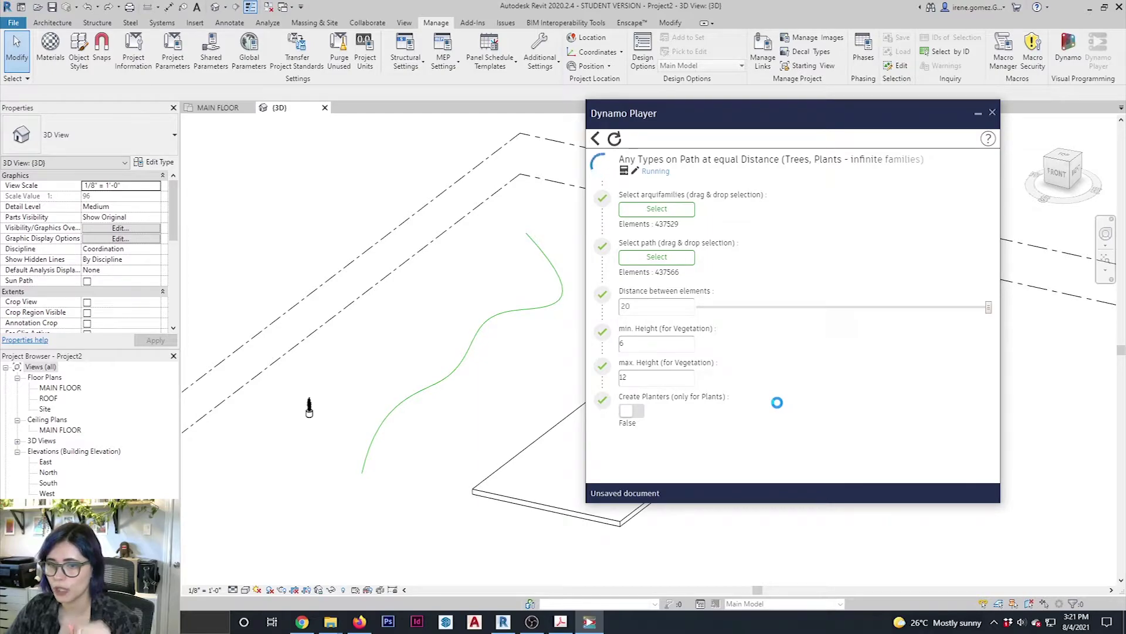
# Step: Pan to centre the sparser tree row along the spline and return to the script list
pyautogui.keyDown('shift'); pyautogui.moveTo(419, 472); pyautogui.dragTo(399, 446, button='middle'); pyautogui.keyUp('shift')
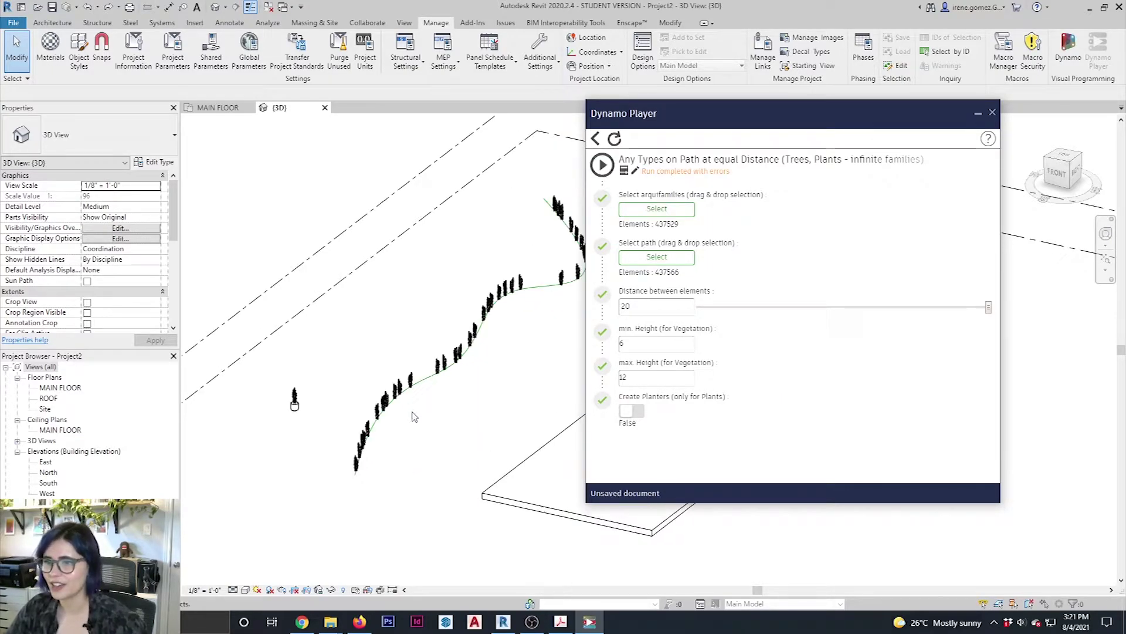
pyautogui.scroll(4, 399, 443)
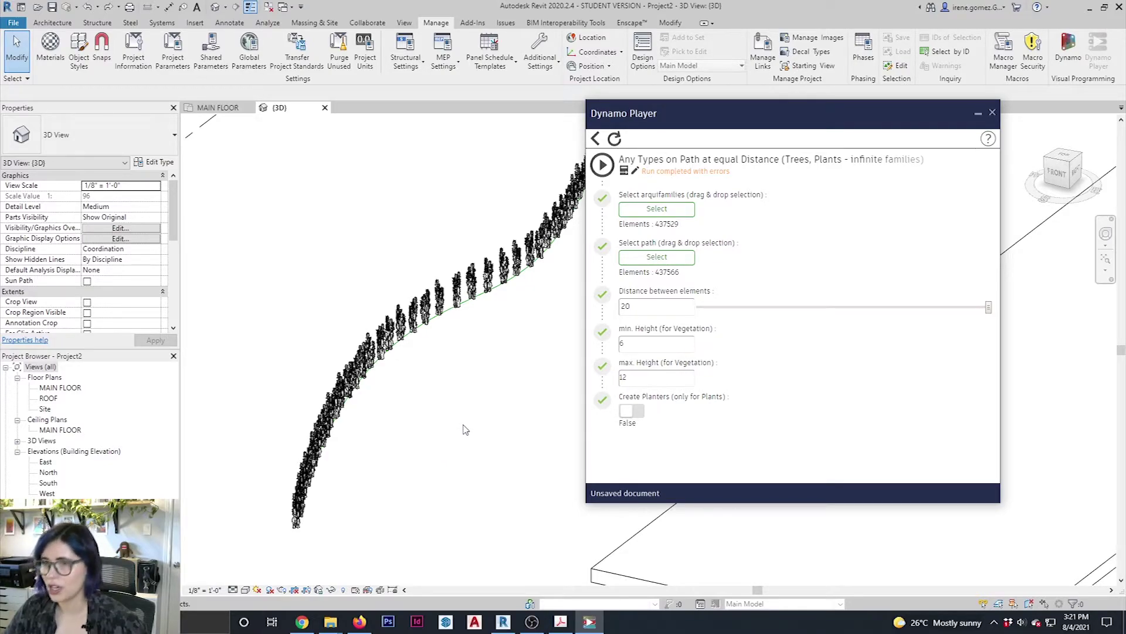
pyautogui.scroll(-5, 464, 428)
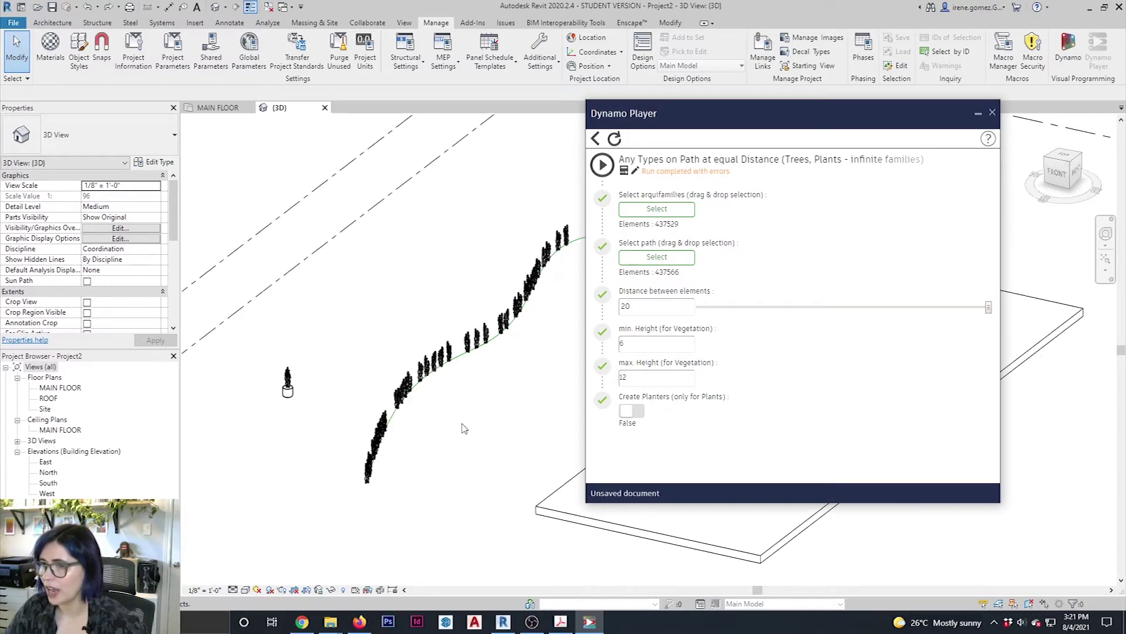
pyautogui.moveTo(418, 395); pyautogui.dragTo(288, 374, button='middle')
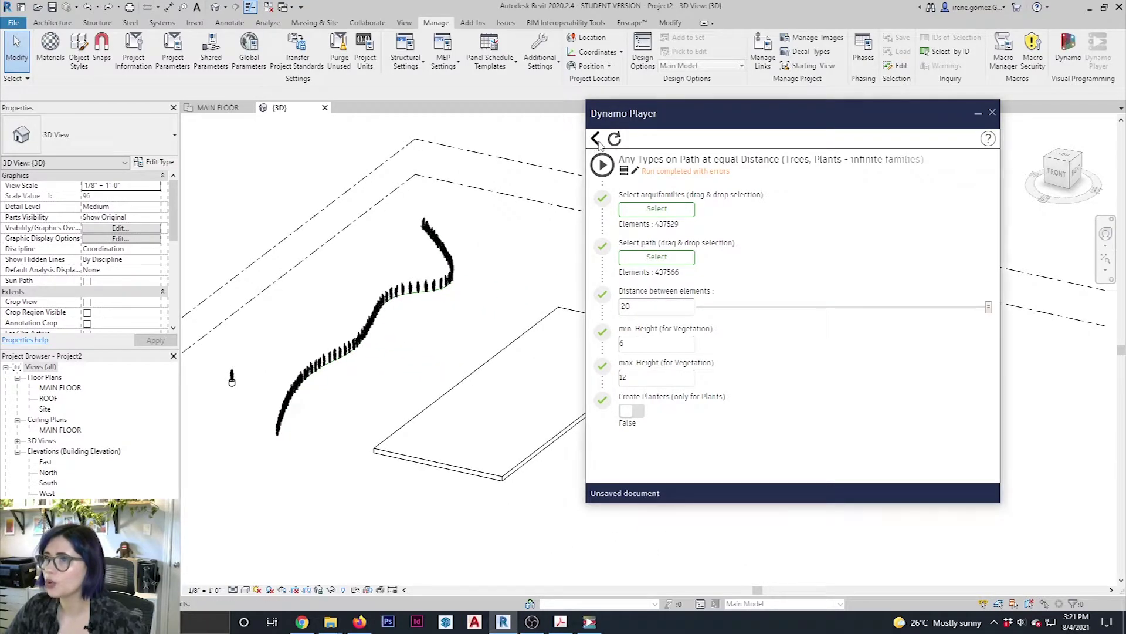
pyautogui.click(596, 139)
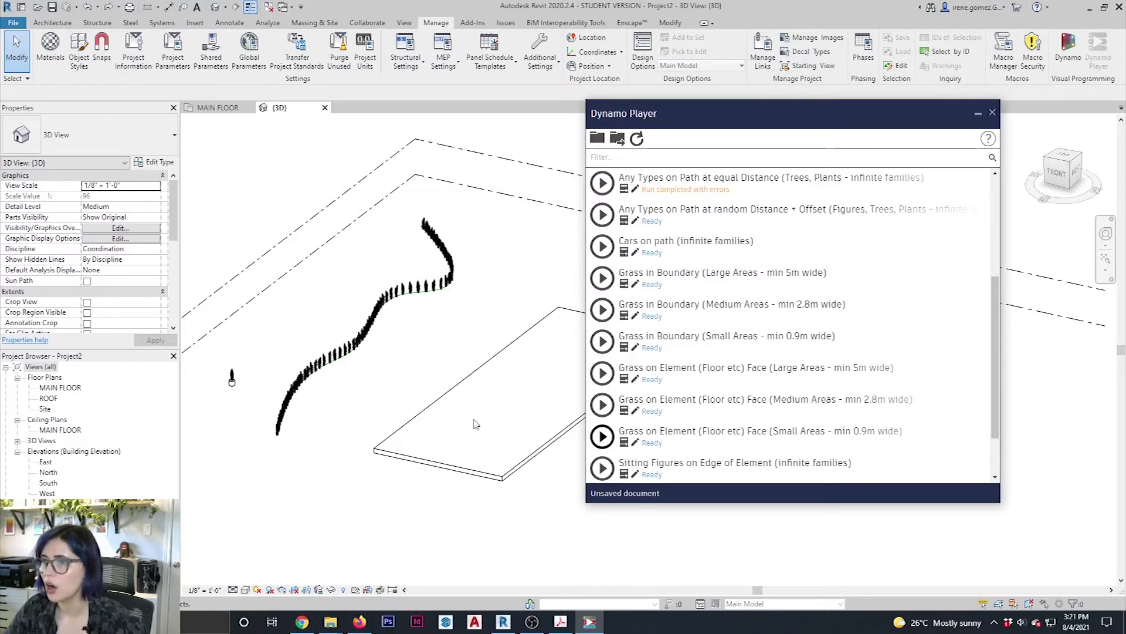
# Step: Open Any Types on Face and pick the small tree family and the floor's top face
pyautogui.click(511, 487)
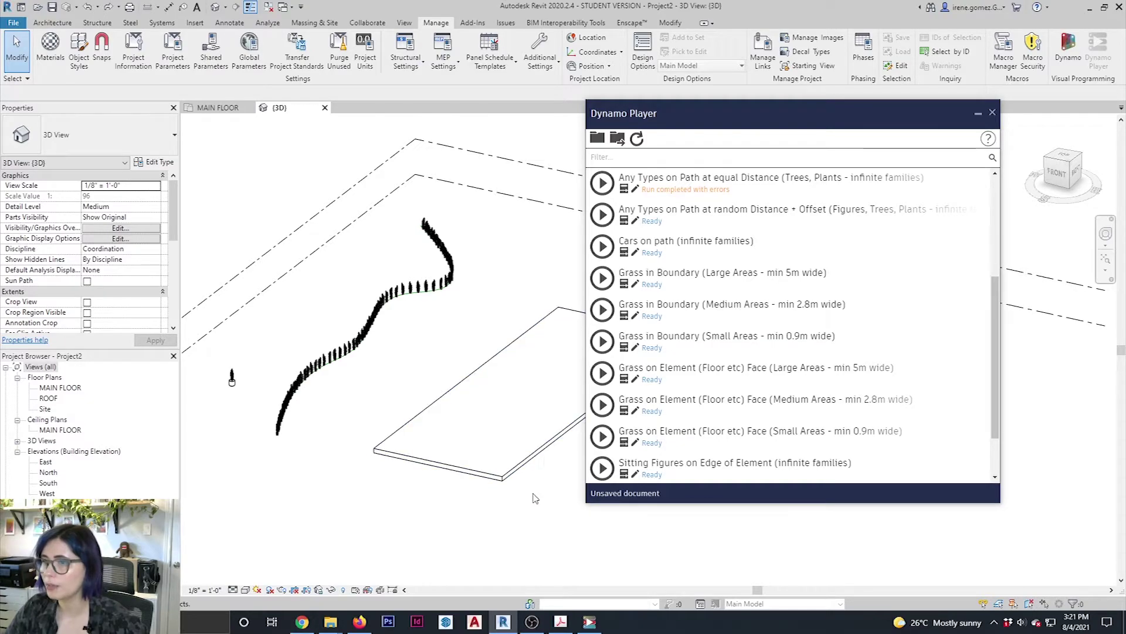
pyautogui.scroll(5, 818, 315)
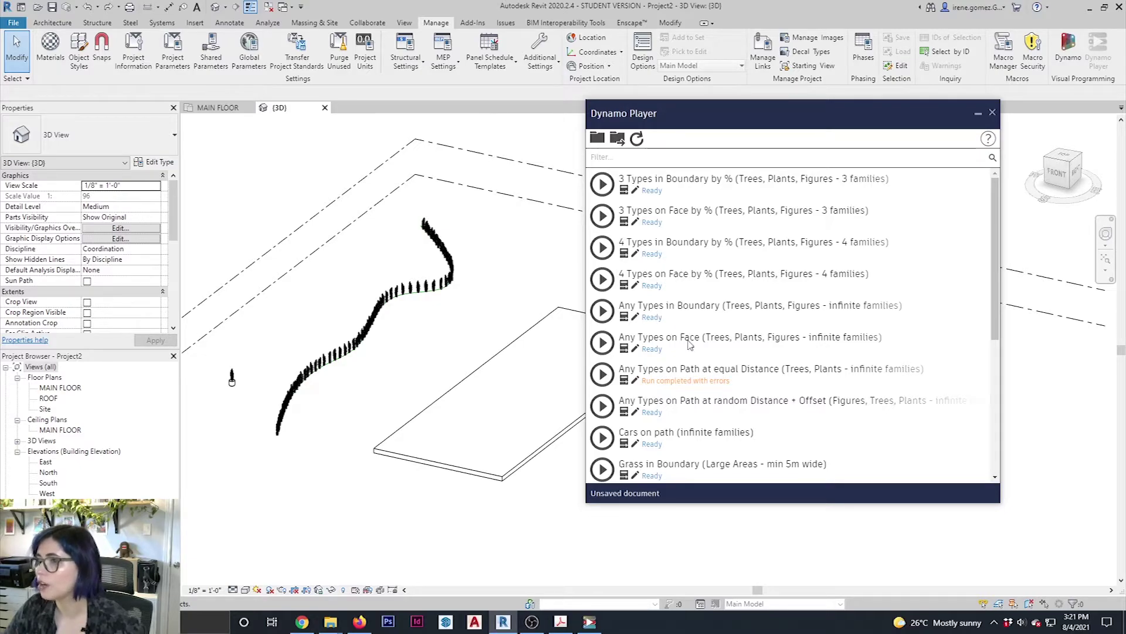
pyautogui.click(602, 343)
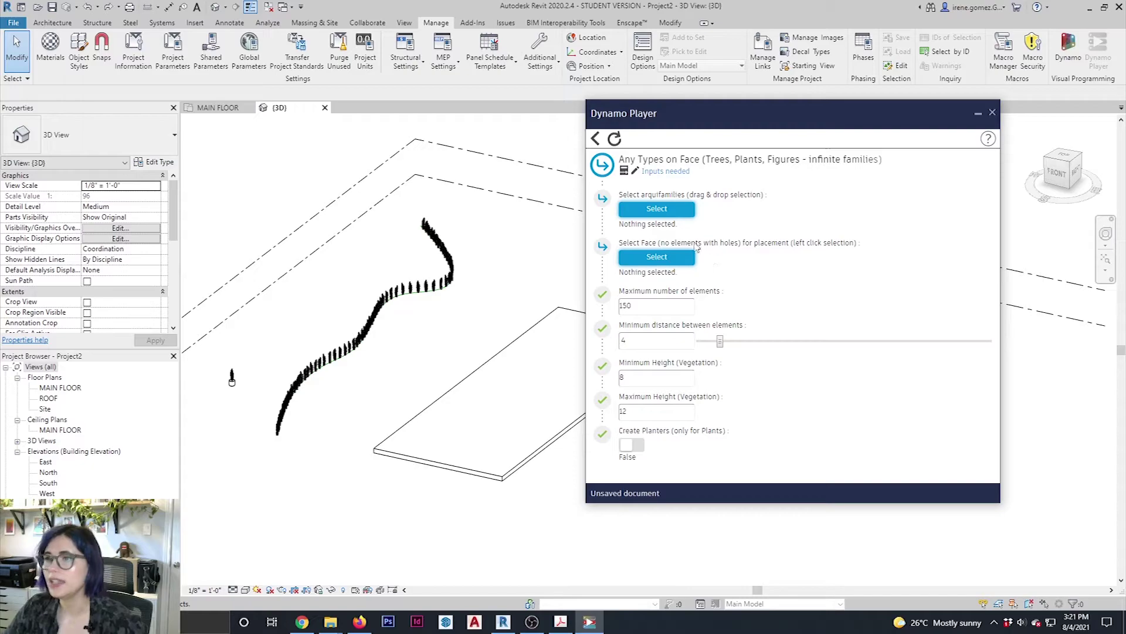
pyautogui.click(668, 210)
pyautogui.moveTo(249, 363); pyautogui.dragTo(225, 402)
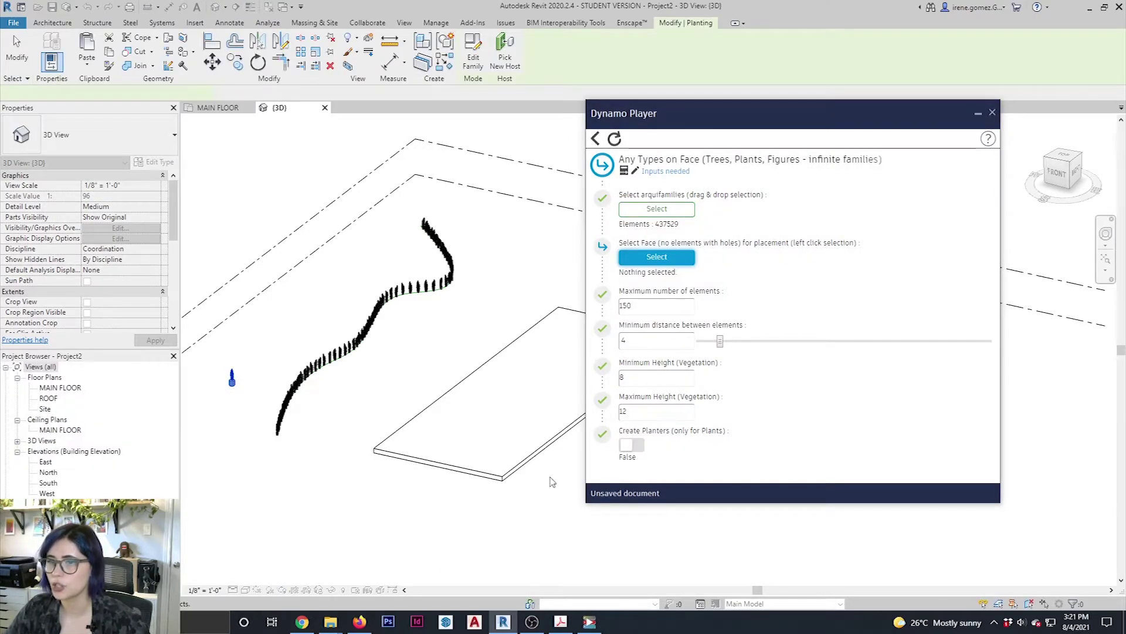
pyautogui.click(669, 258)
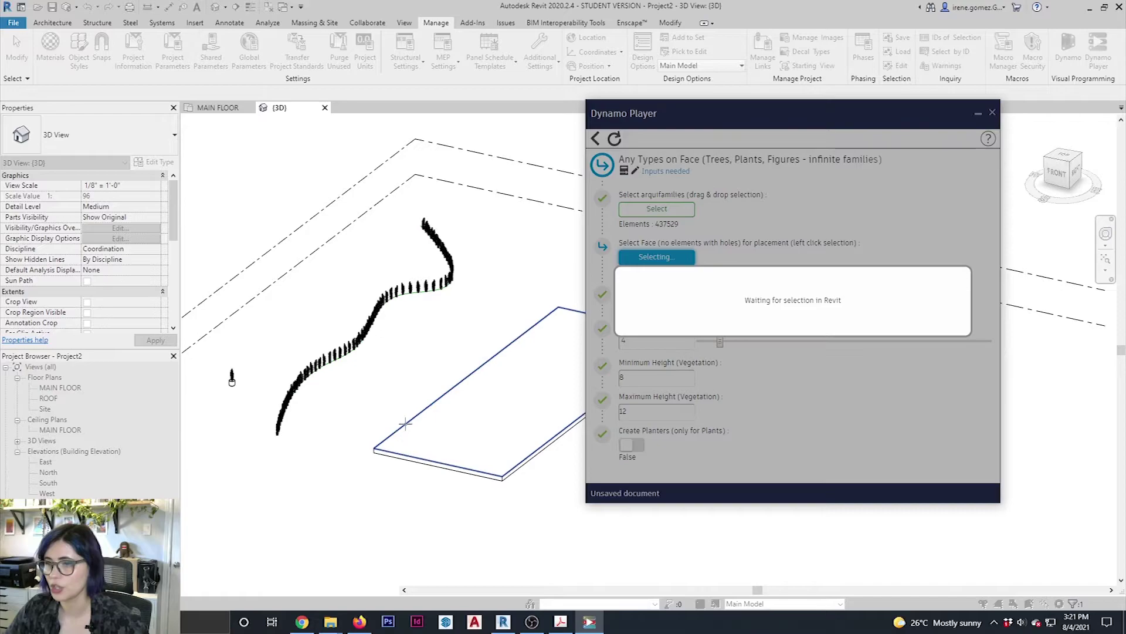
pyautogui.click(476, 403)
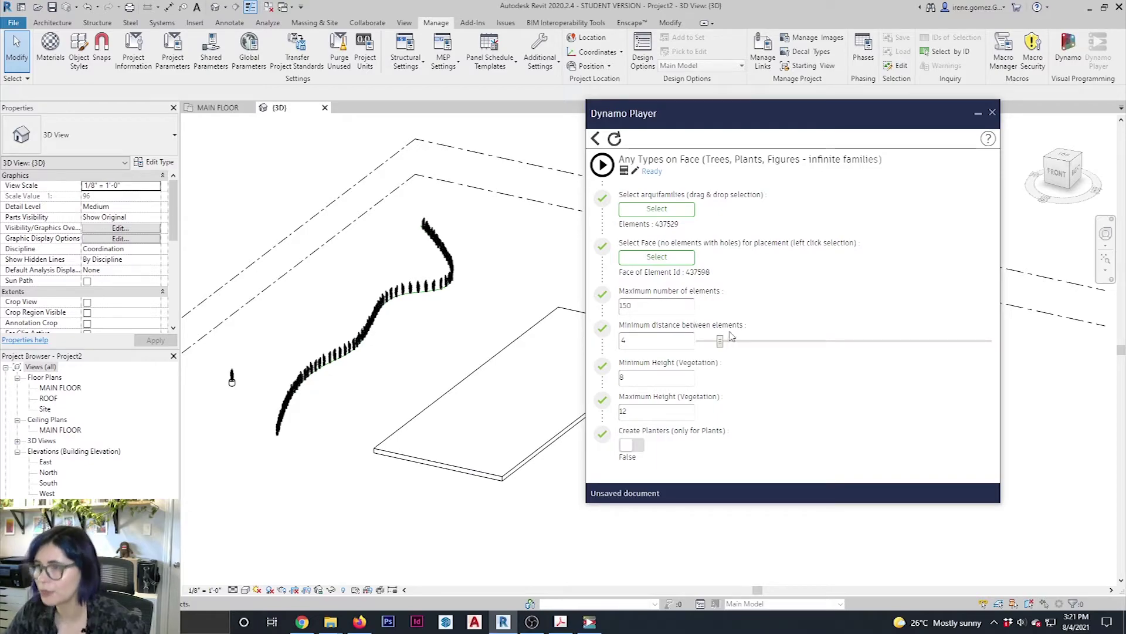
# Step: Run Any Types on Face with minimum distance 50 and 20 maximum elements across the slab
pyautogui.moveTo(723, 341); pyautogui.dragTo(1024, 326)
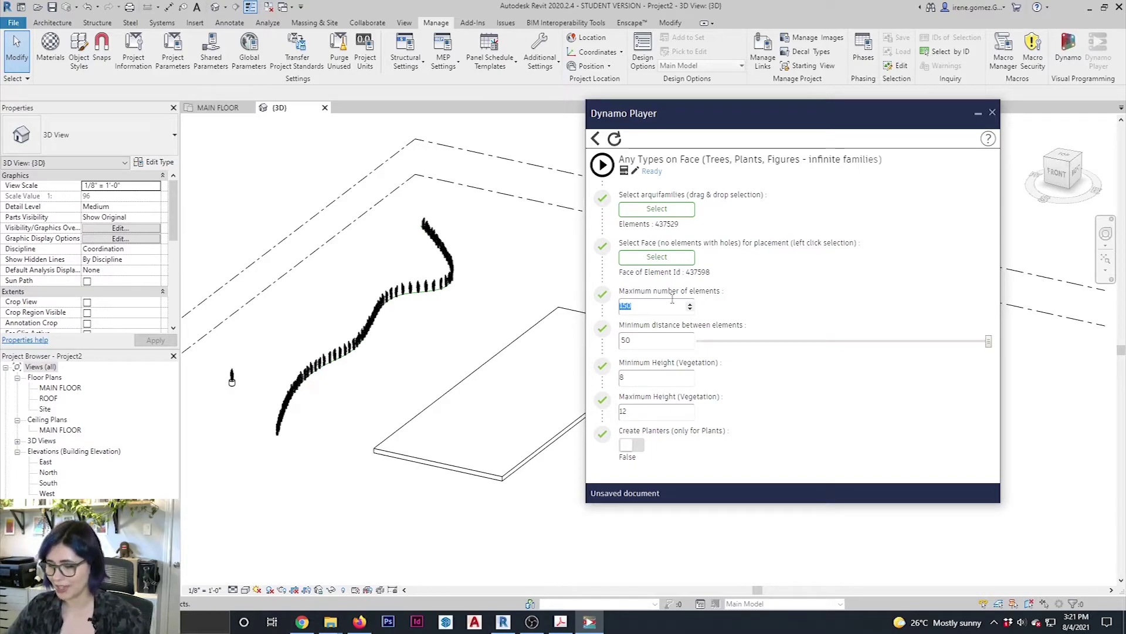
pyautogui.write('0')
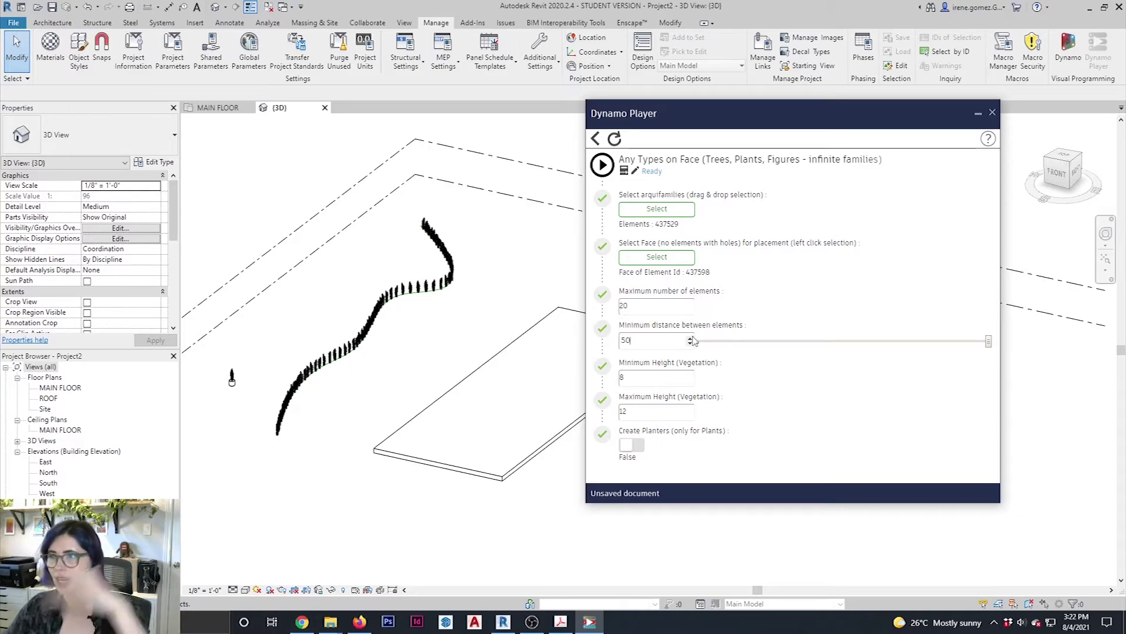
pyautogui.click(603, 166)
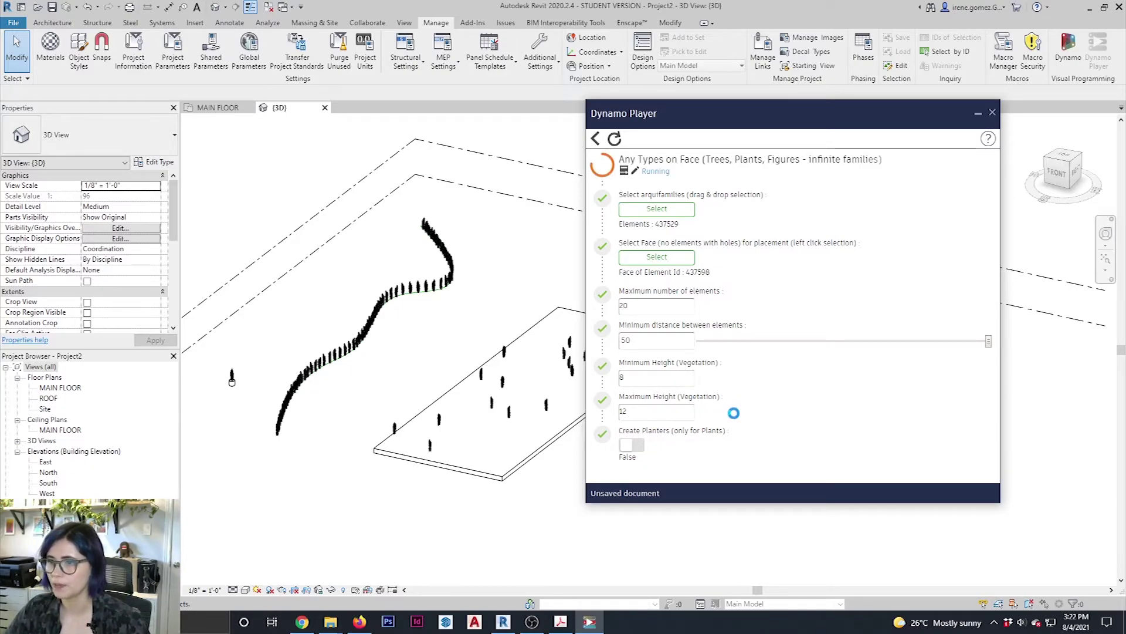
pyautogui.moveTo(807, 113); pyautogui.dragTo(920, 139)
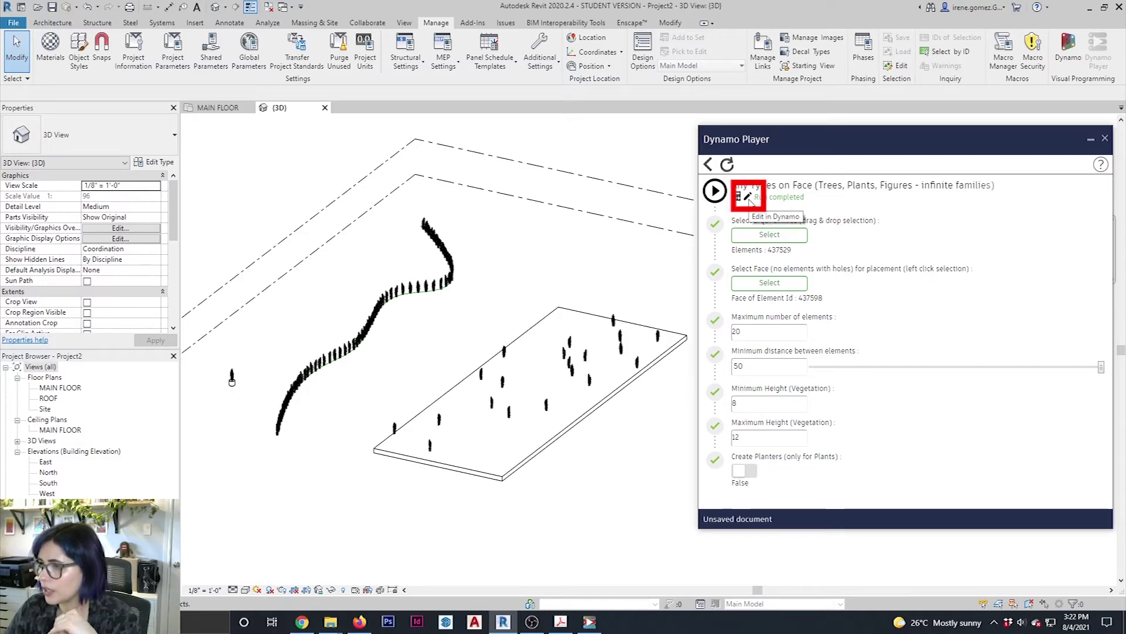
pyautogui.click(748, 197)
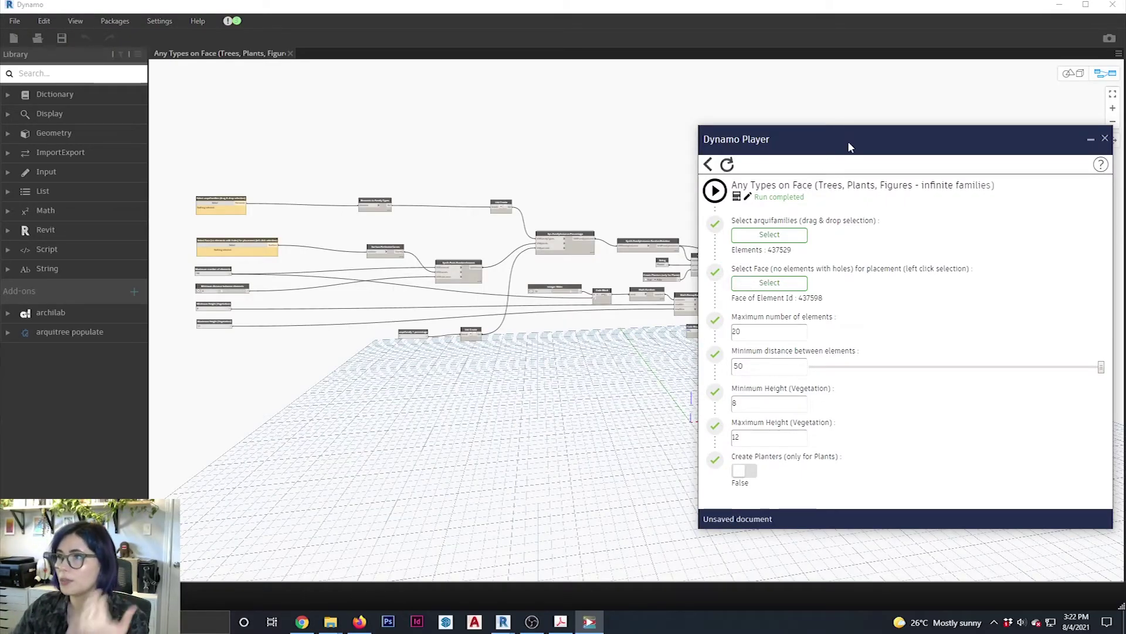
# Step: Close Dynamo Player and zoom around the Any Types on Face node graph
pyautogui.moveTo(849, 146); pyautogui.dragTo(705, 419)
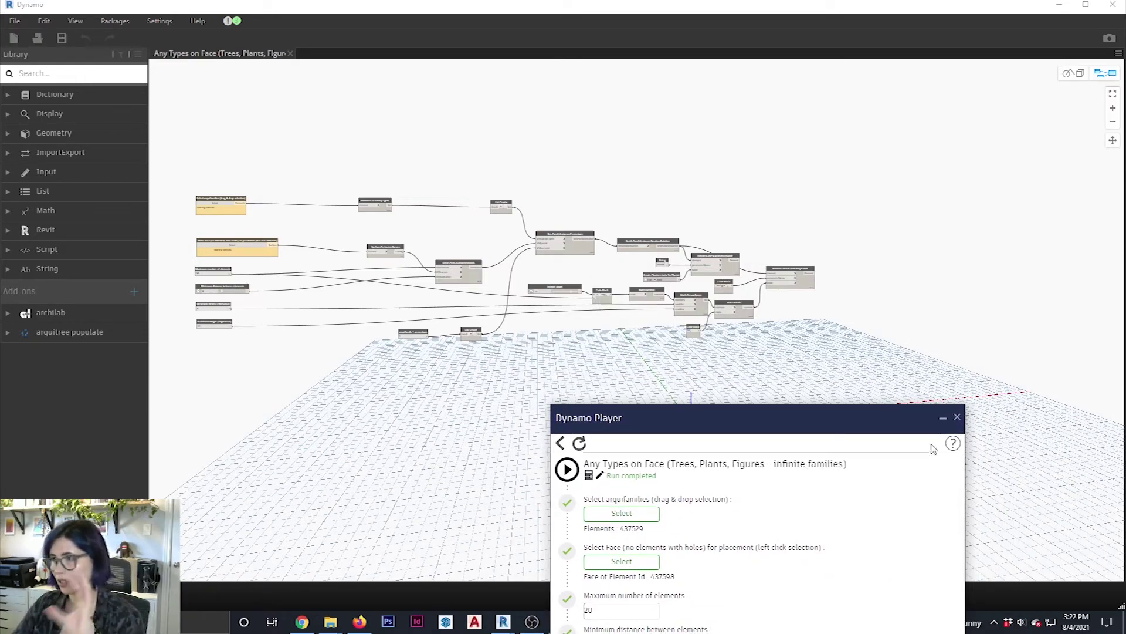
pyautogui.click(957, 417)
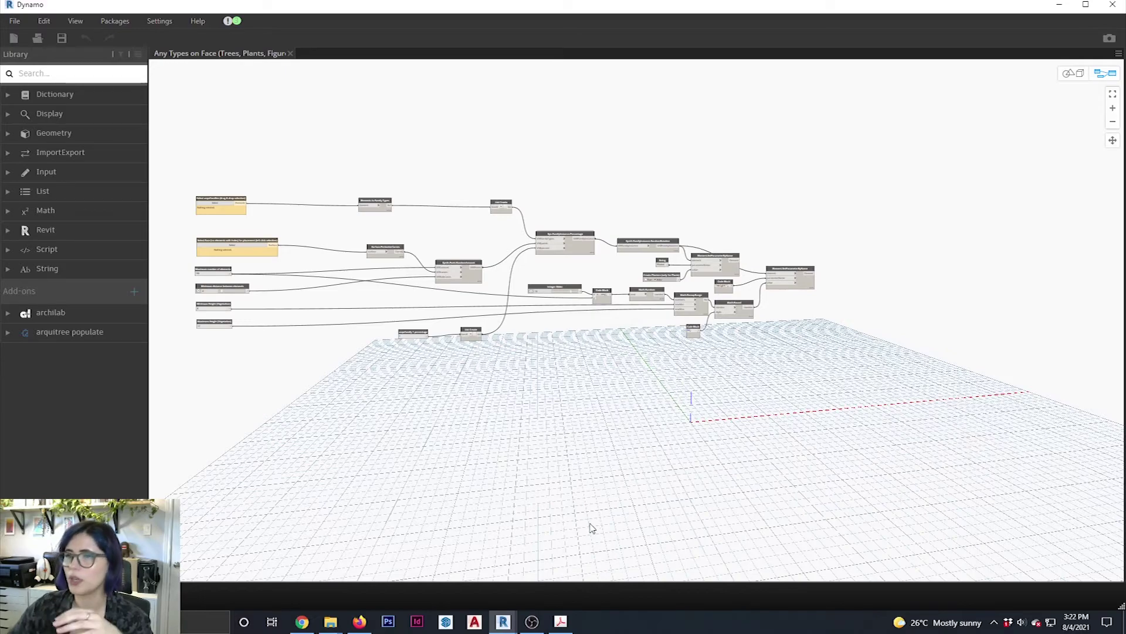
pyautogui.moveTo(293, 262); pyautogui.dragTo(447, 263, button='middle')
pyautogui.scroll(1, 447, 262)
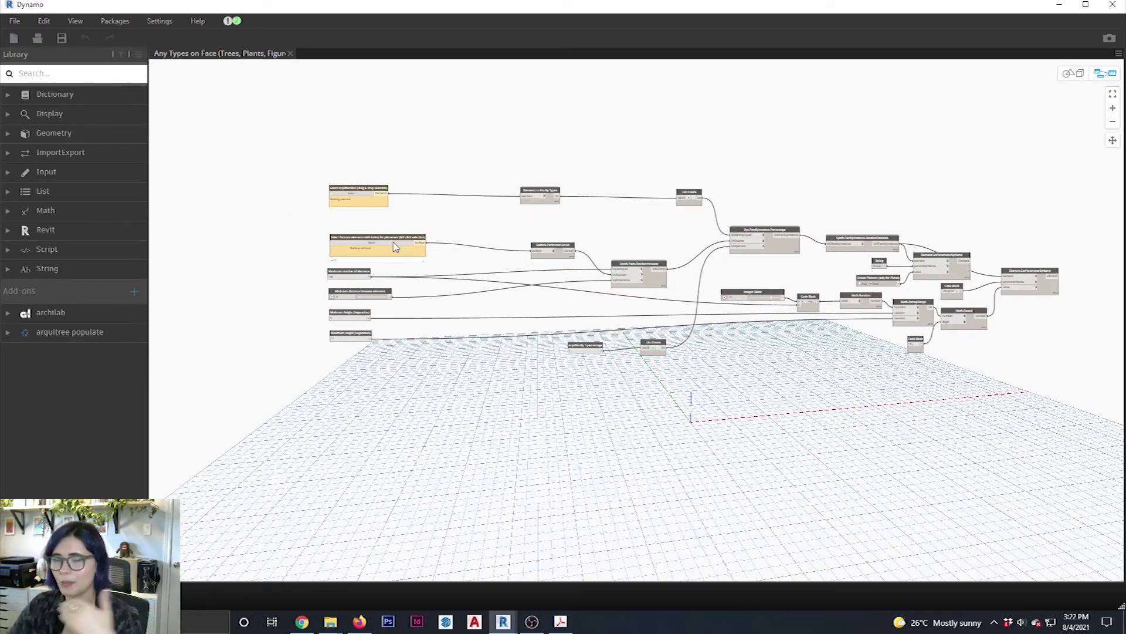
pyautogui.scroll(4, 360, 229)
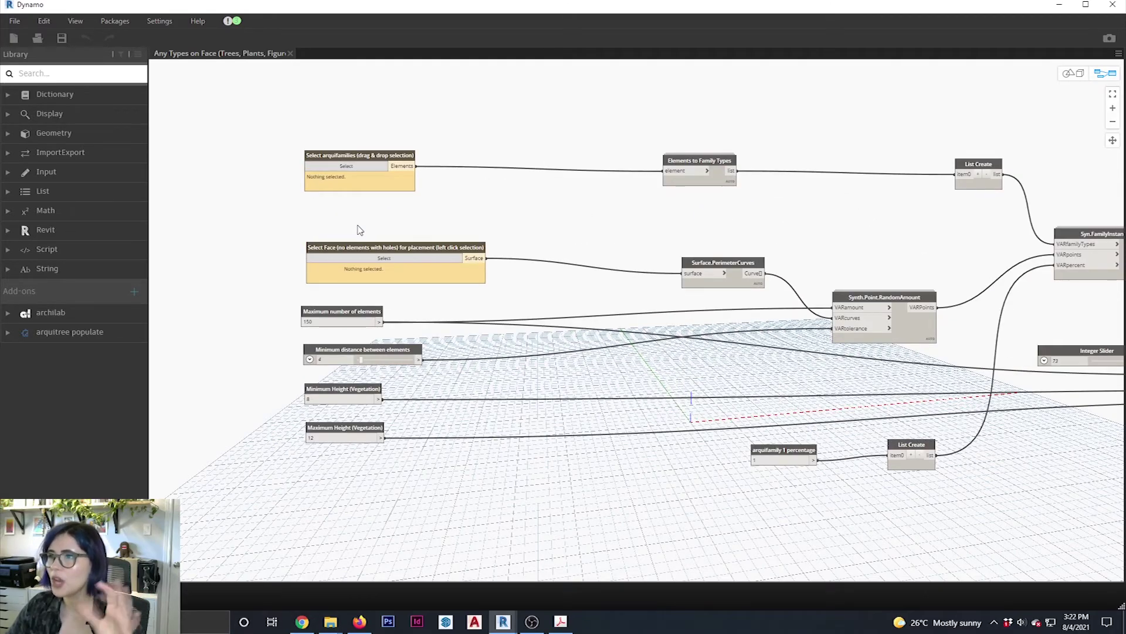
pyautogui.scroll(1, 360, 230)
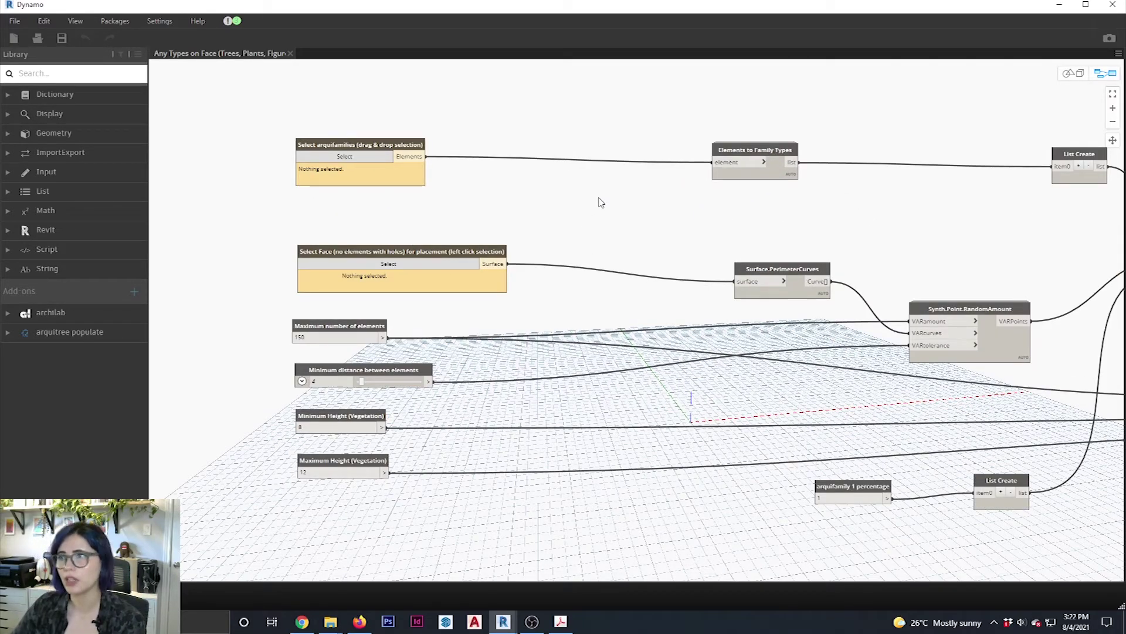
pyautogui.scroll(-2, 578, 227)
pyautogui.scroll(-3, 499, 233)
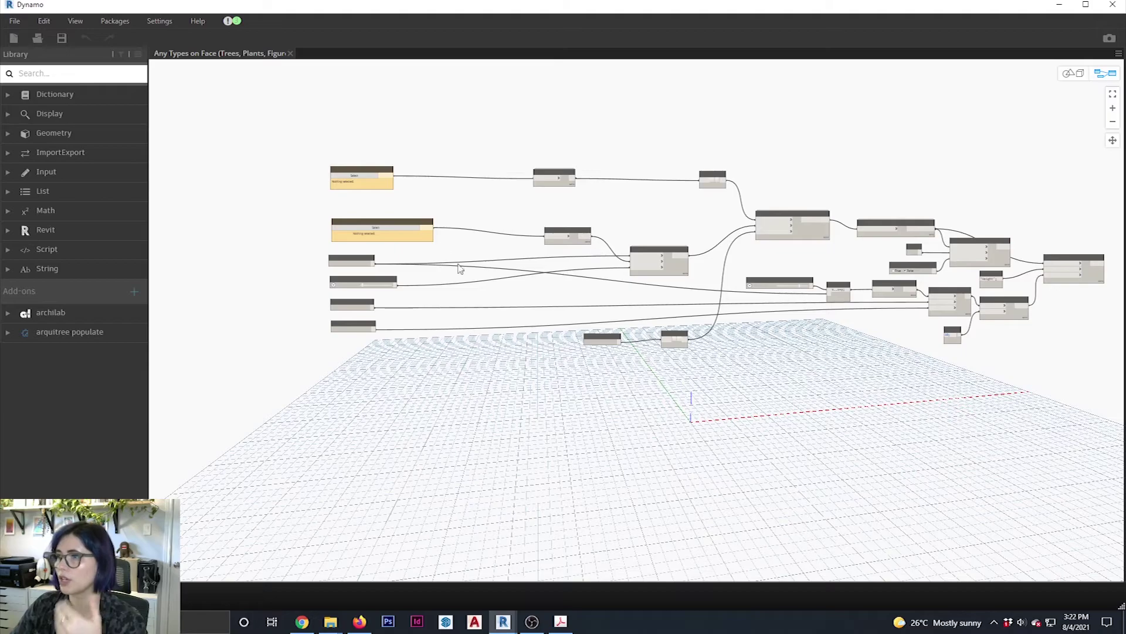
pyautogui.scroll(2, 390, 201)
pyautogui.scroll(2, 278, 156)
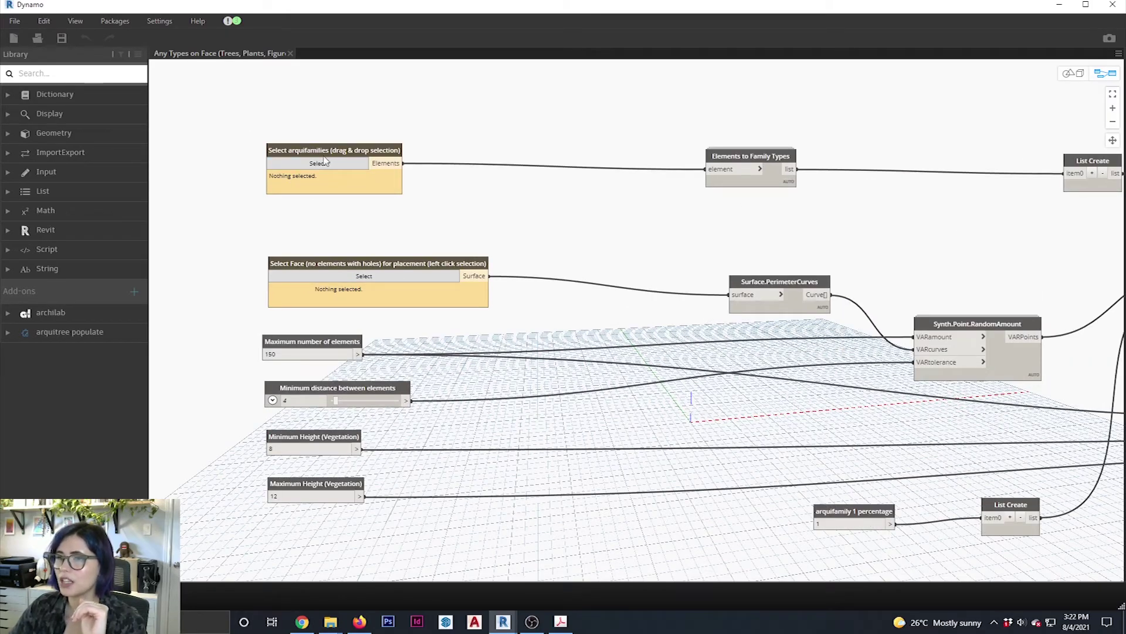
pyautogui.scroll(-3, 361, 260)
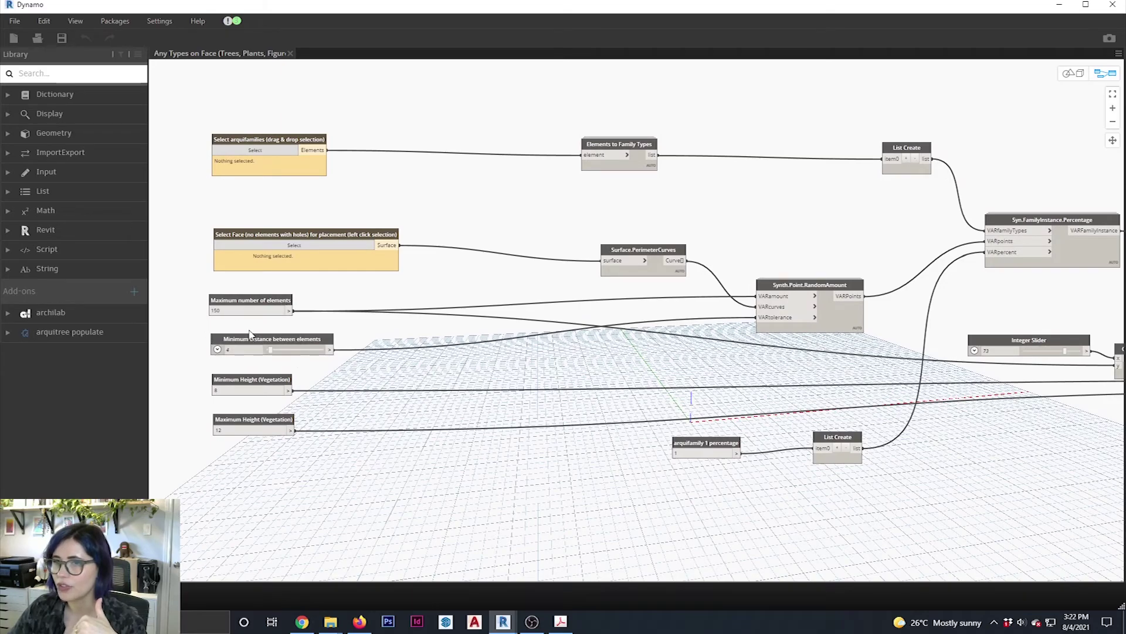
# Step: Pan through the downstream placement nodes, recentre the graph, and close Dynamo
pyautogui.moveTo(593, 309); pyautogui.dragTo(435, 182, button='middle')
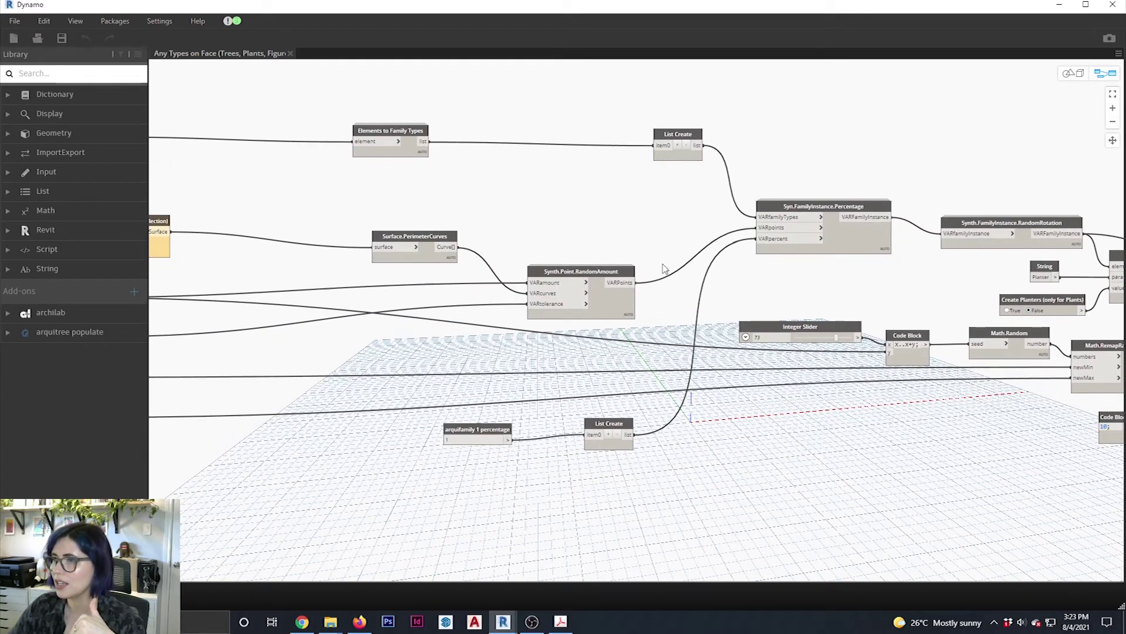
pyautogui.moveTo(824, 276); pyautogui.dragTo(623, 280, button='middle')
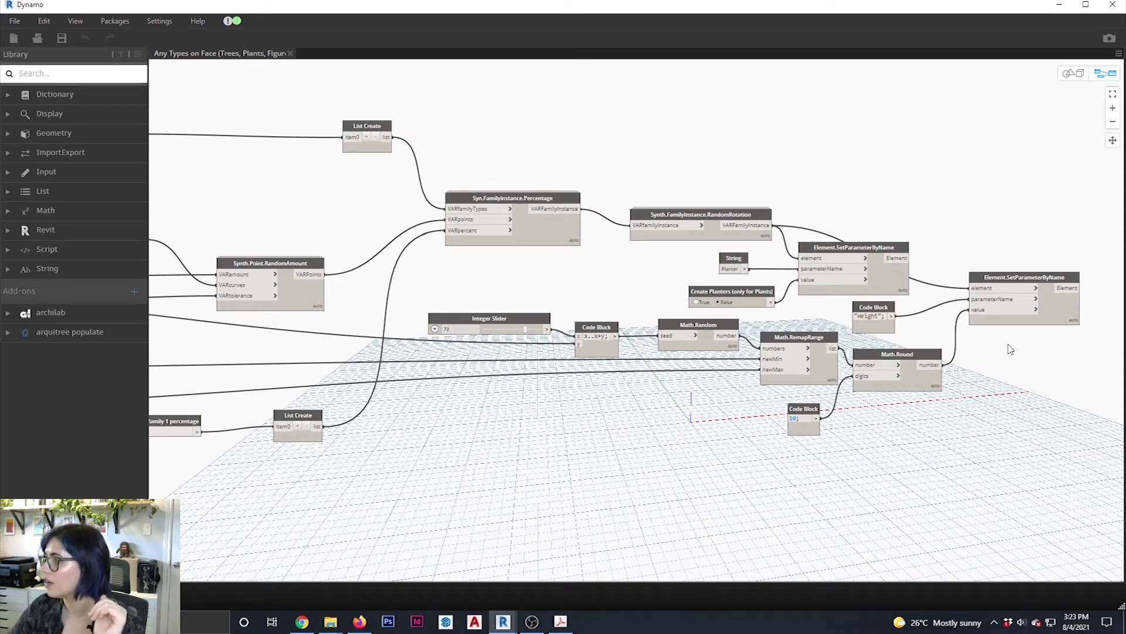
pyautogui.scroll(-3, 924, 290)
pyautogui.scroll(-2, 924, 291)
pyautogui.scroll(3, 773, 357)
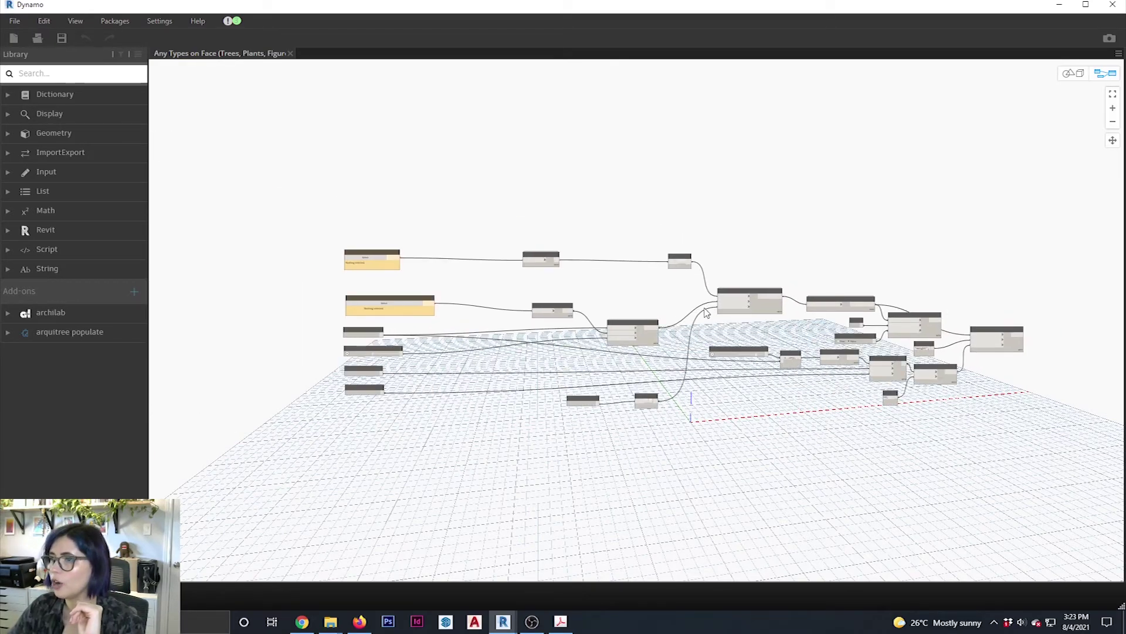
pyautogui.moveTo(772, 356); pyautogui.dragTo(752, 342, button='middle')
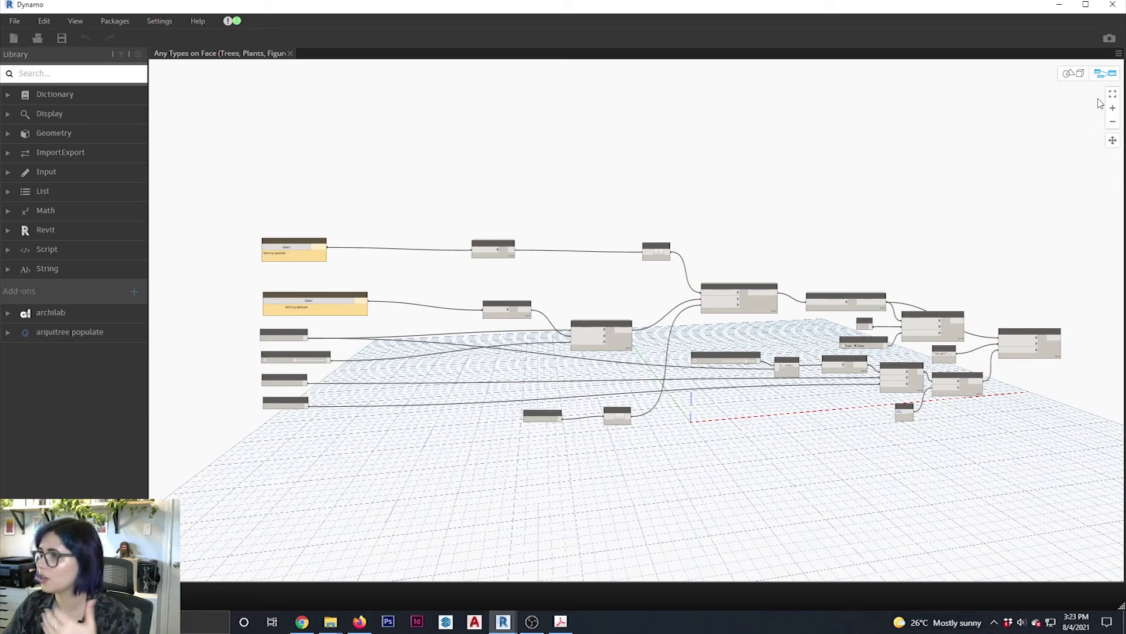
pyautogui.click(1108, 5)
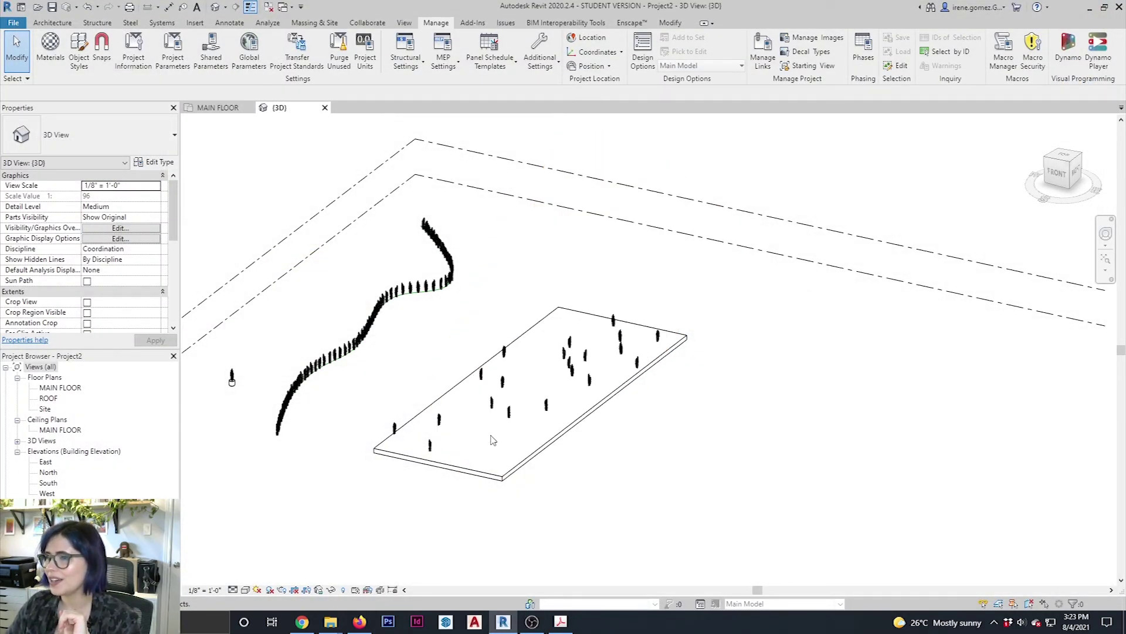
pyautogui.moveTo(493, 440); pyautogui.dragTo(655, 451, button='middle')
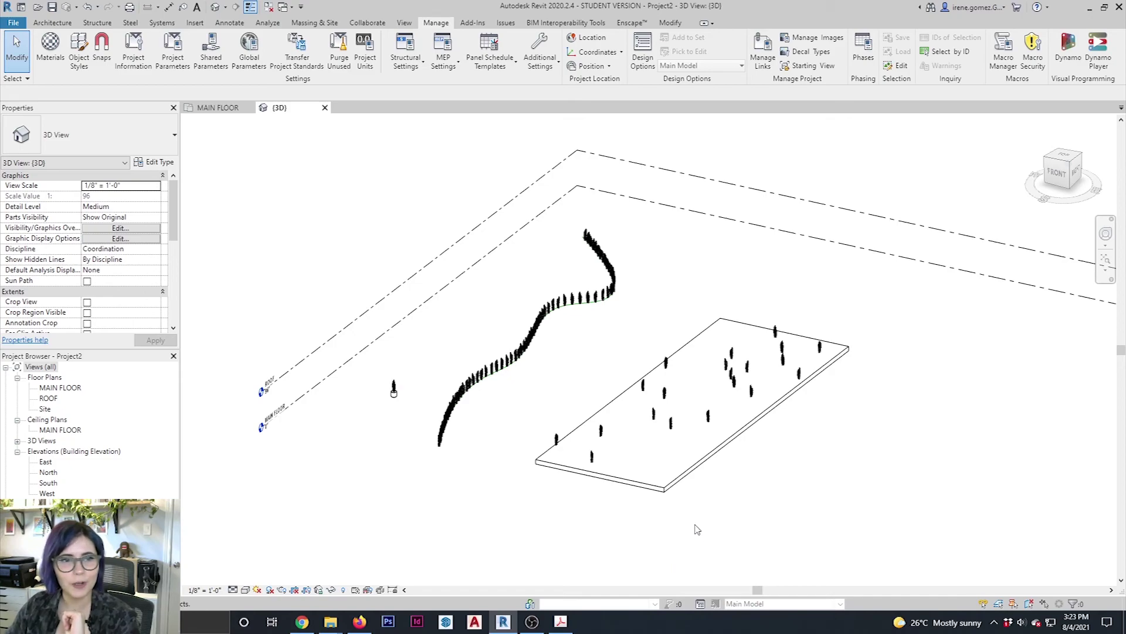